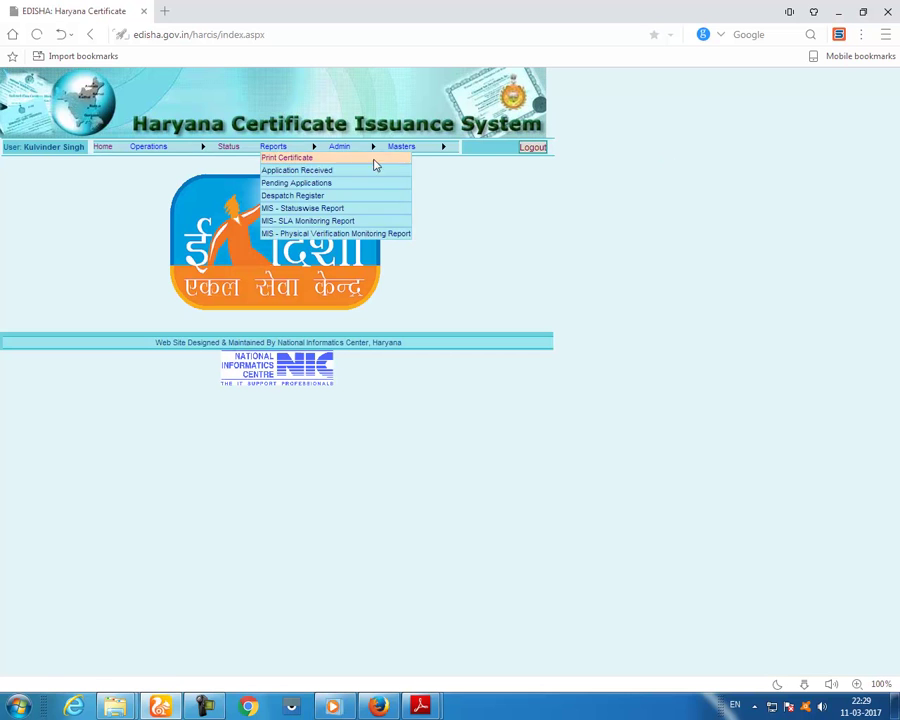
# - Load the citizen's details and photo from the pasted registration number after correcting its last two digits
pyautogui.click(158, 160)
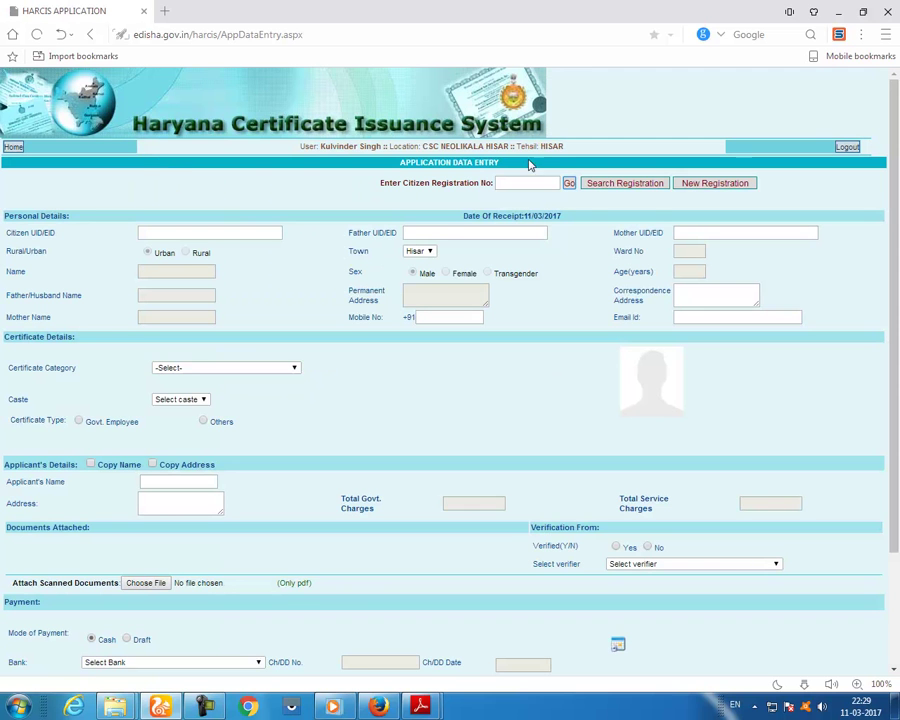
pyautogui.rightClick(510, 185)
pyautogui.click(542, 267)
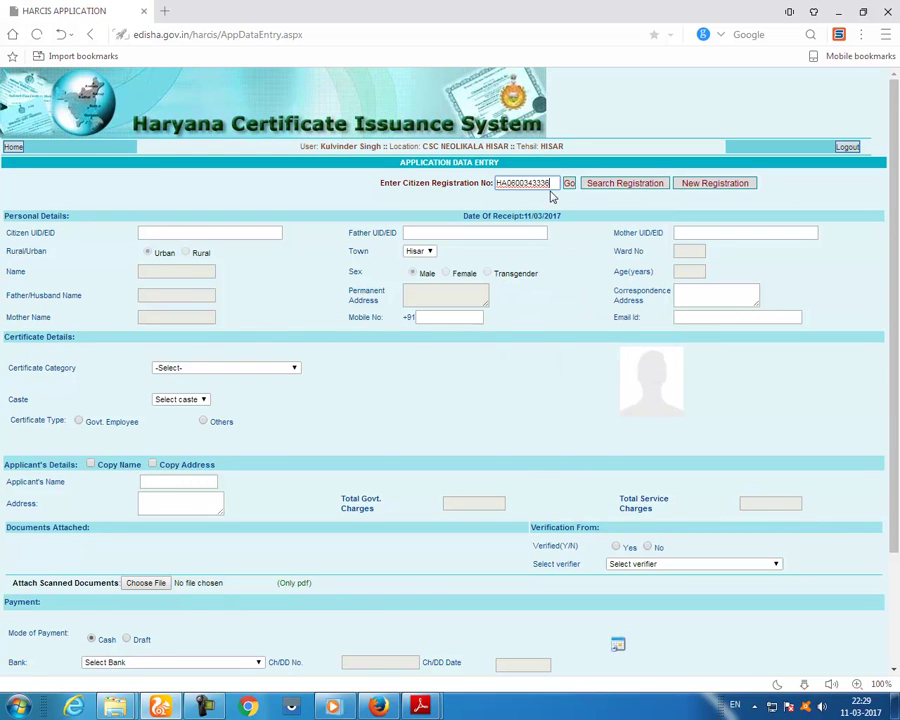
pyautogui.moveTo(543, 183); pyautogui.dragTo(607, 237)
pyautogui.write('29')
pyautogui.press('Return')
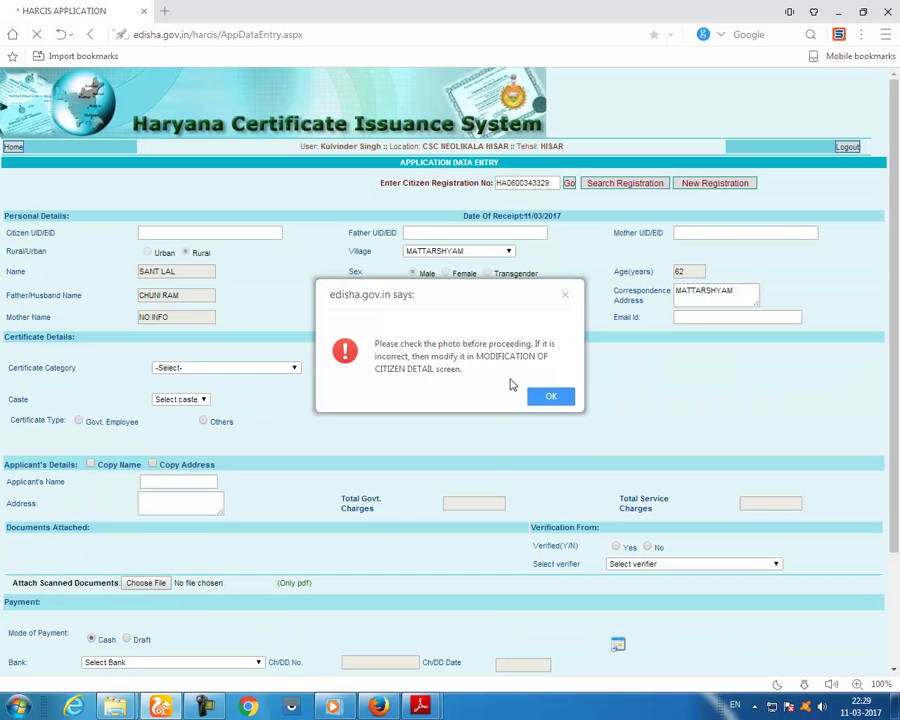
pyautogui.click(542, 395)
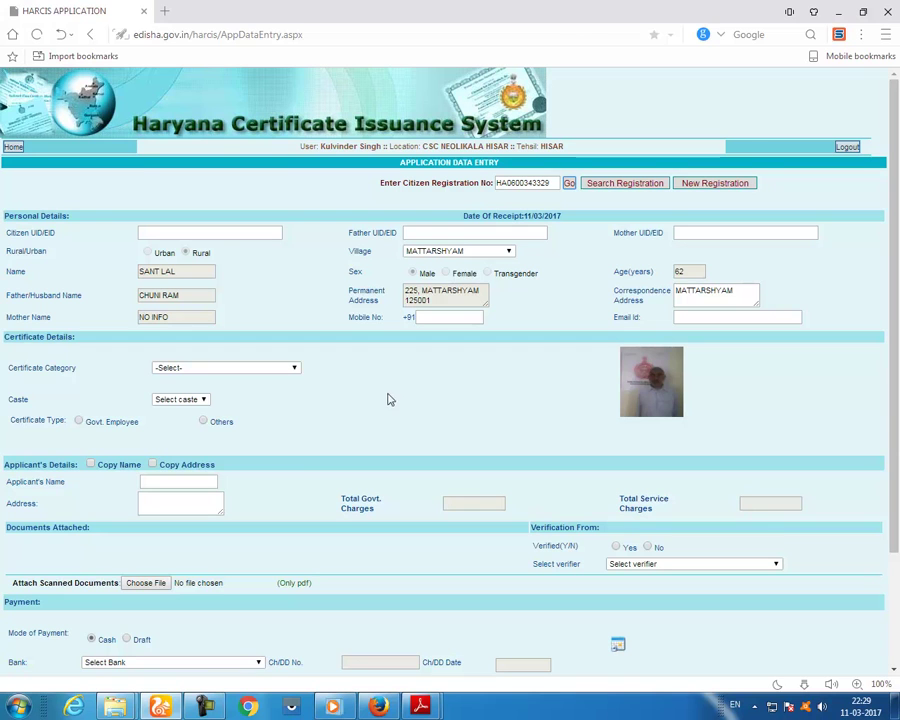
pyautogui.click(284, 370)
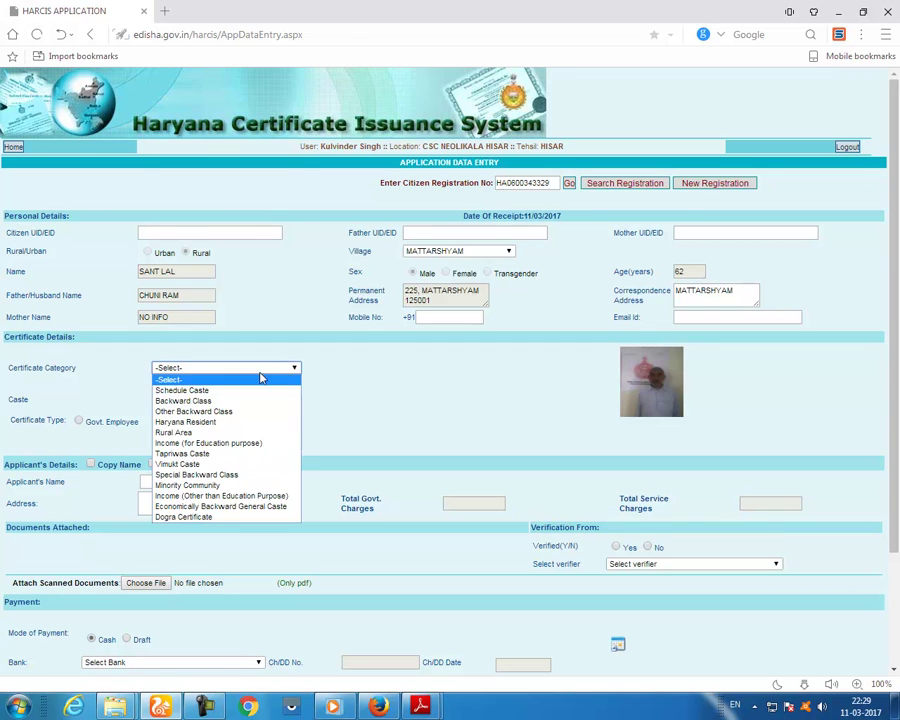
# - Choose Haryana Resident as certificate category, residing since 01/01/2000
pyautogui.click(221, 428)
pyautogui.click(176, 401)
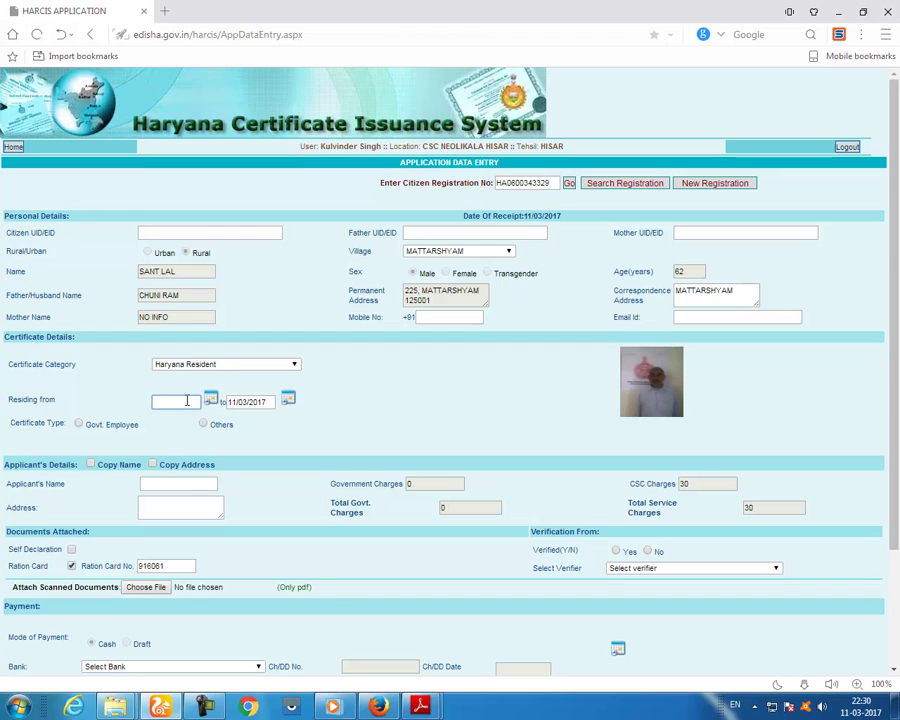
pyautogui.write('1/01/2000')
# - Set certificate type to Others and copy the citizen's name and address into applicant details
pyautogui.click(204, 425)
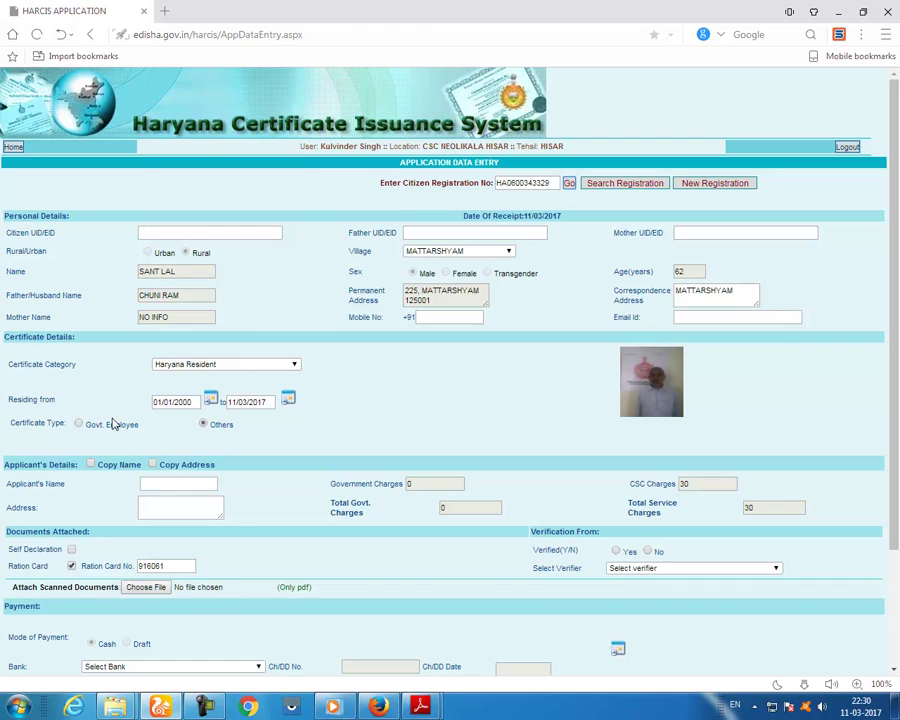
pyautogui.click(153, 465)
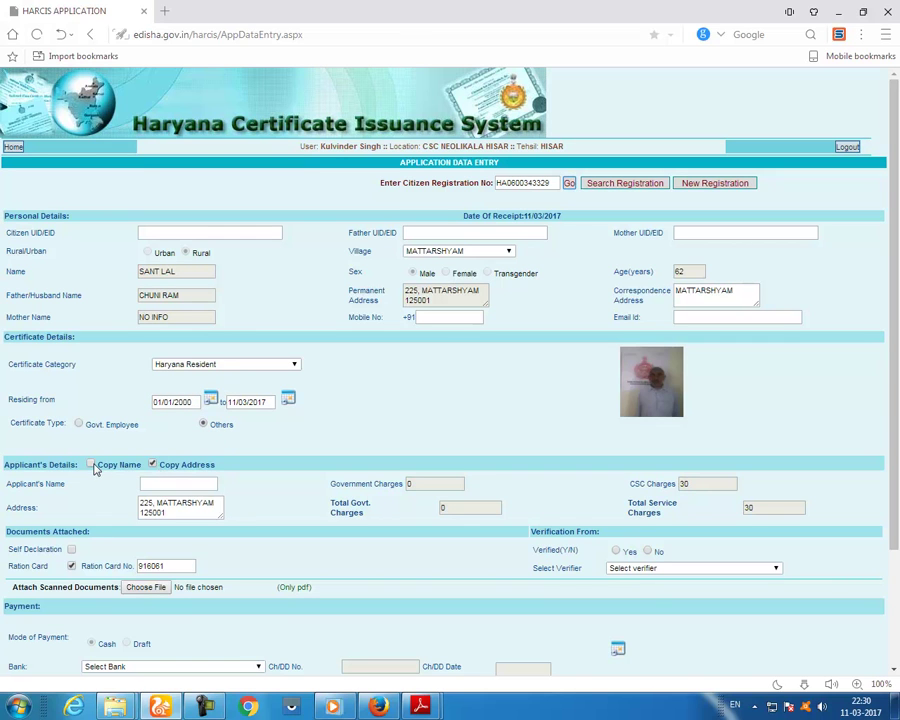
pyautogui.click(91, 465)
pyautogui.click(79, 425)
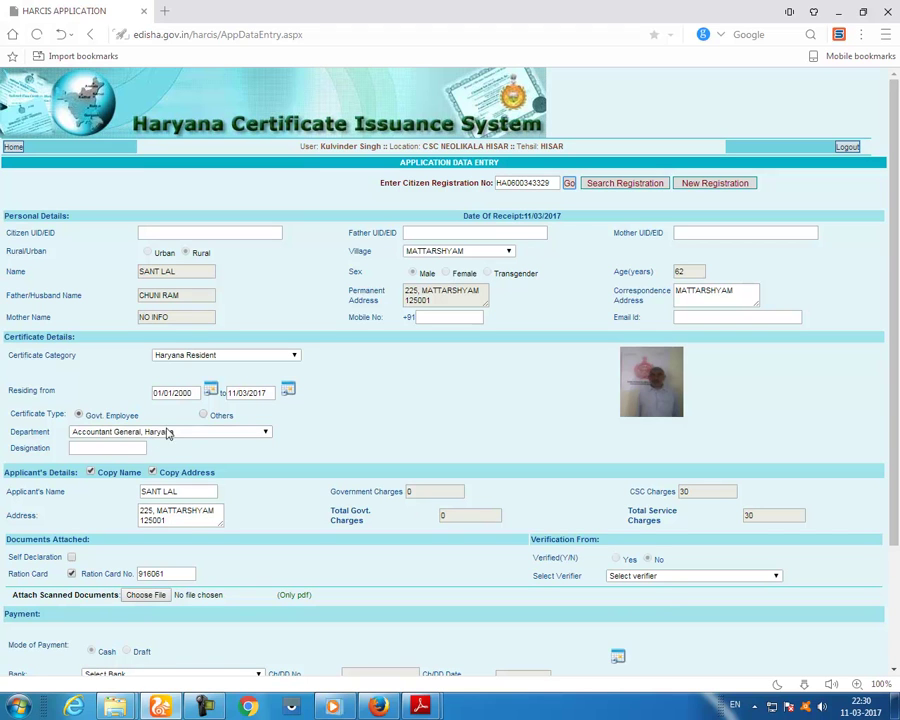
pyautogui.click(204, 415)
pyautogui.scroll(-3, 478, 571)
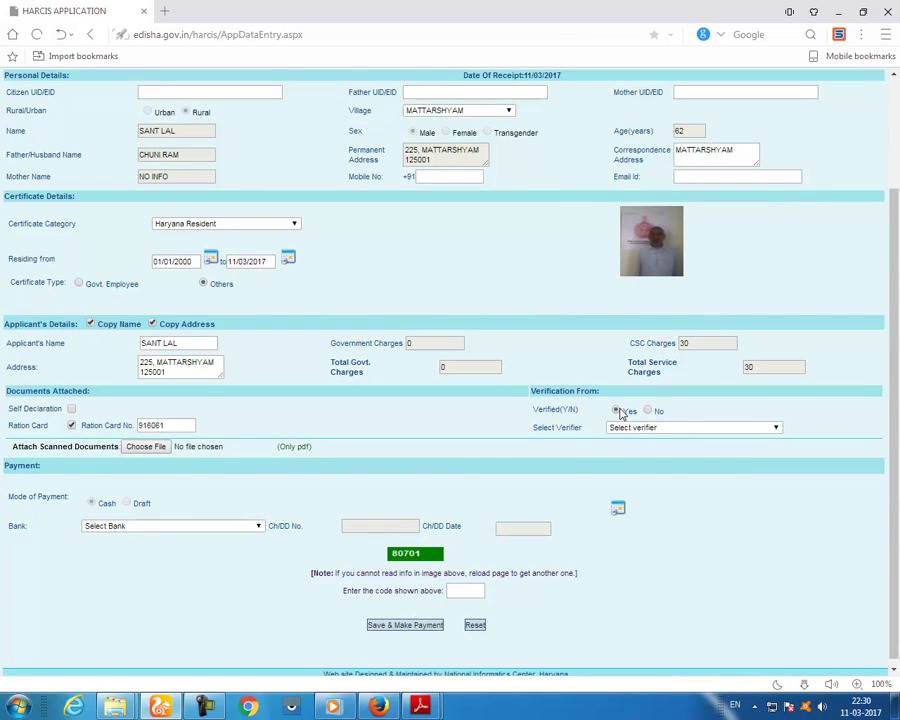
# - Mark the application verified, pick a verifier, tick Self Declaration, and start attaching a PDF
pyautogui.click(617, 410)
pyautogui.click(660, 428)
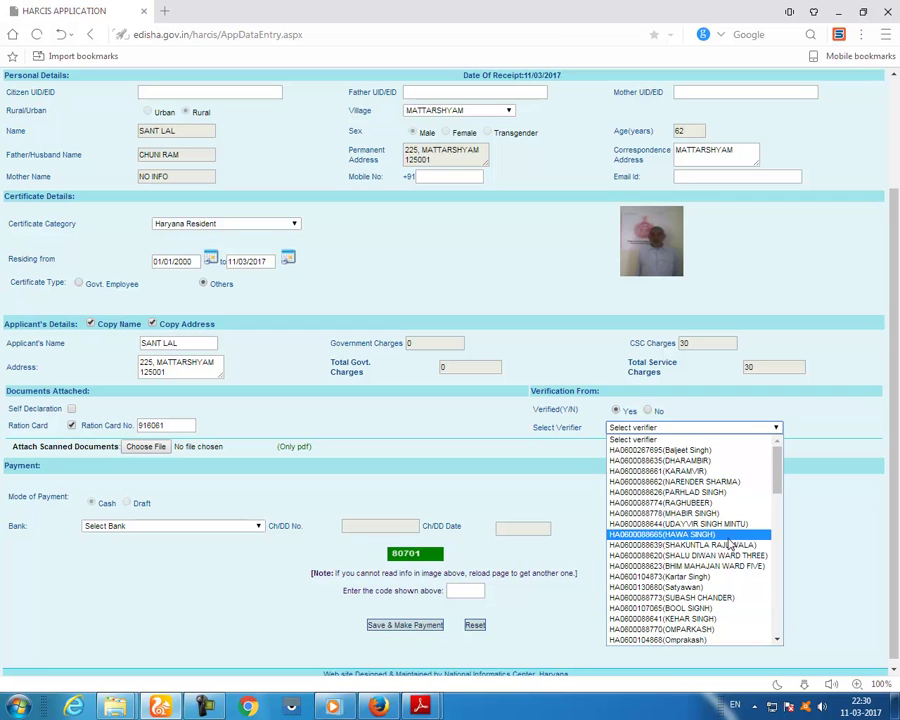
pyautogui.scroll(-5, 731, 537)
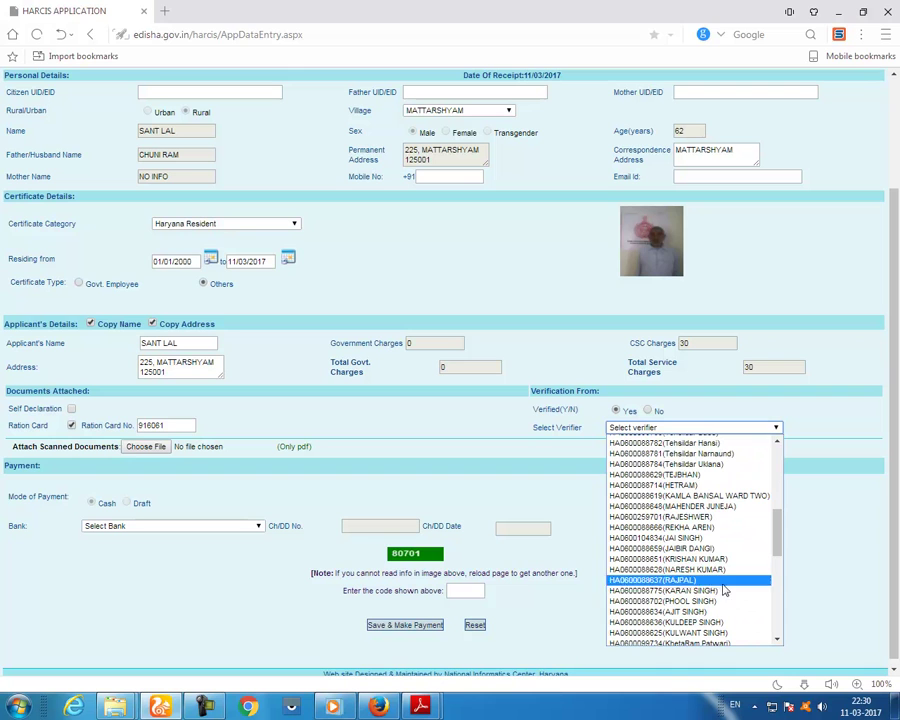
pyautogui.scroll(-1, 727, 600)
pyautogui.scroll(-2, 727, 600)
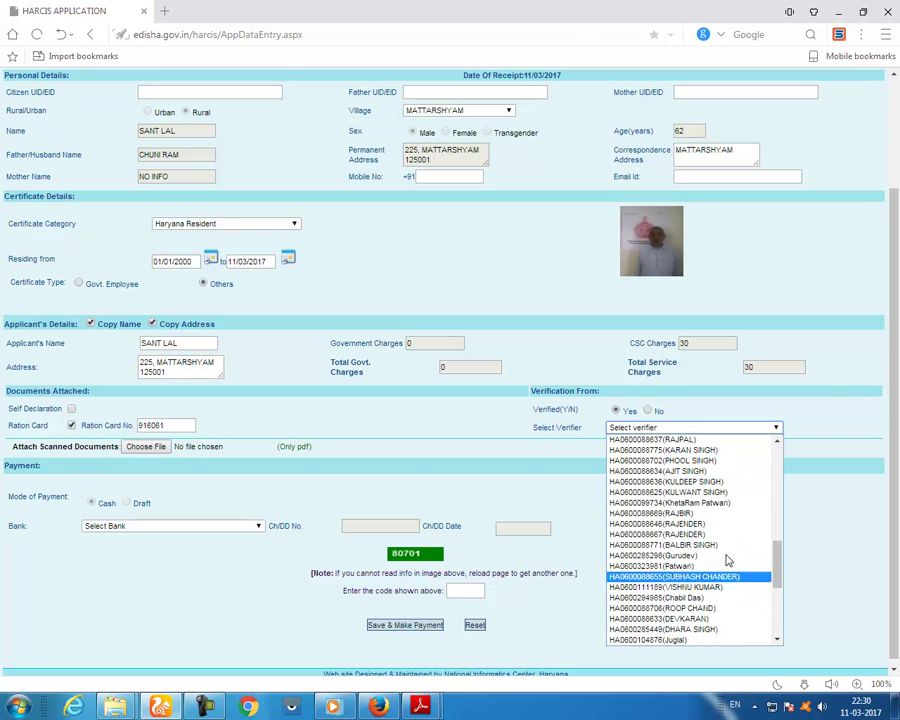
pyautogui.click(724, 509)
pyautogui.click(71, 408)
pyautogui.click(150, 447)
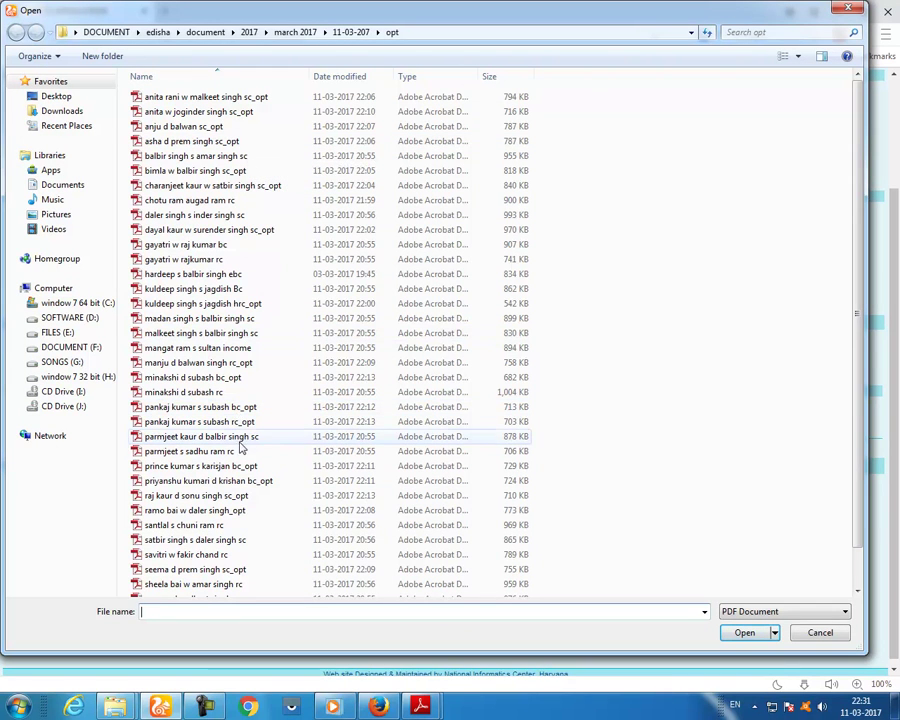
# - Check the applicant's ration card PDF in Adobe Reader and attach it to the form
pyautogui.click(183, 525)
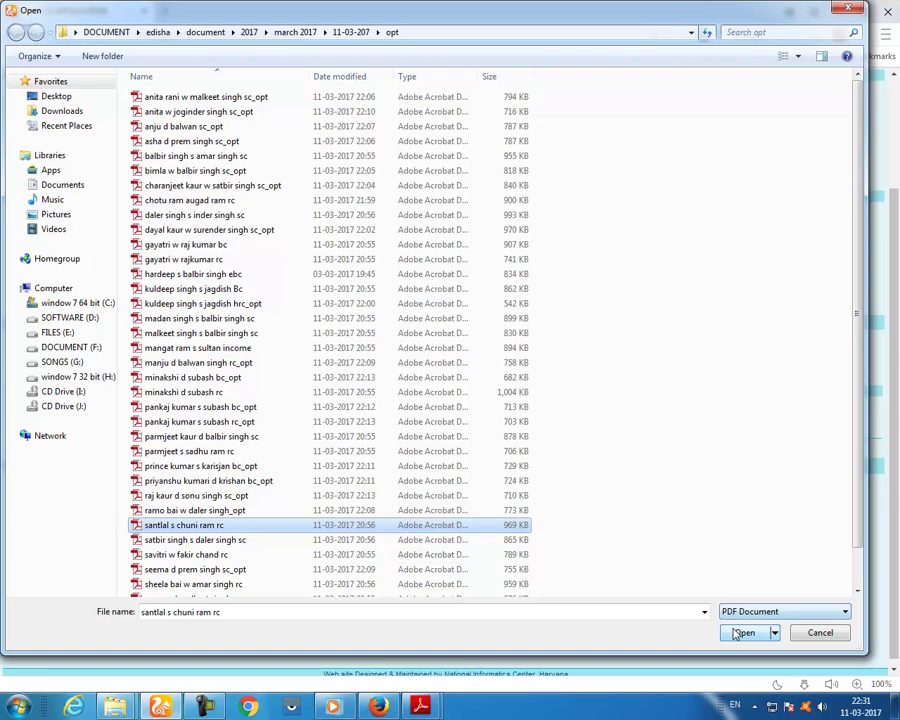
pyautogui.rightClick(226, 537)
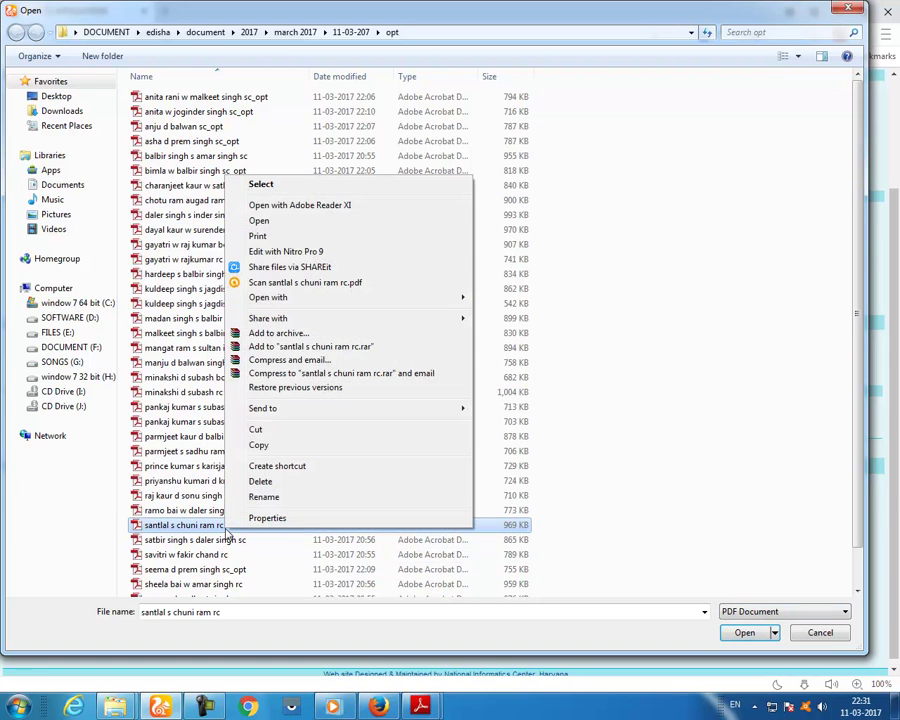
pyautogui.click(262, 220)
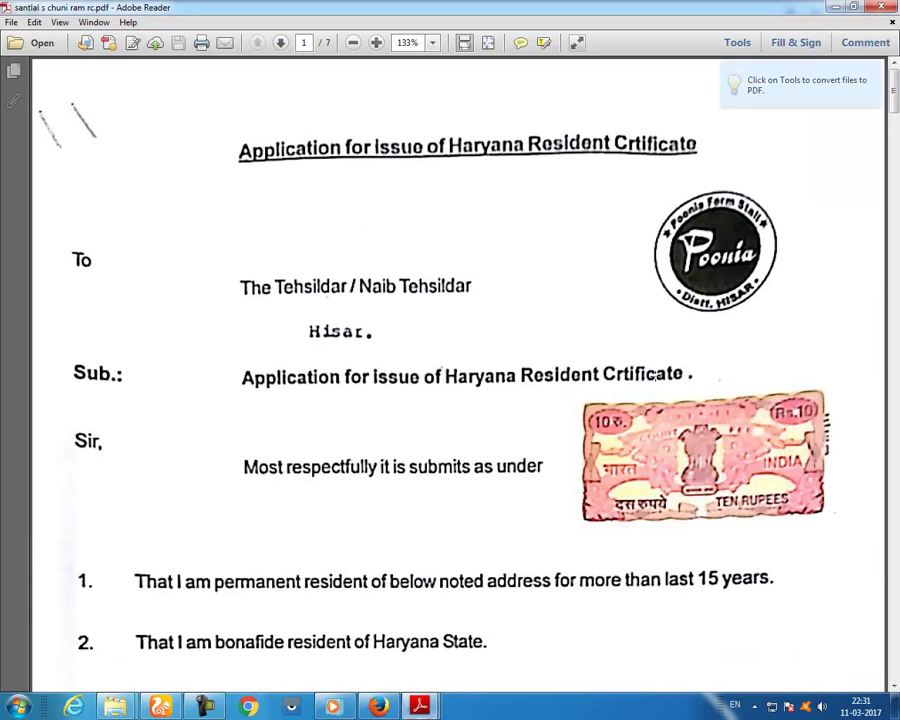
pyautogui.scroll(-10, 775, 359)
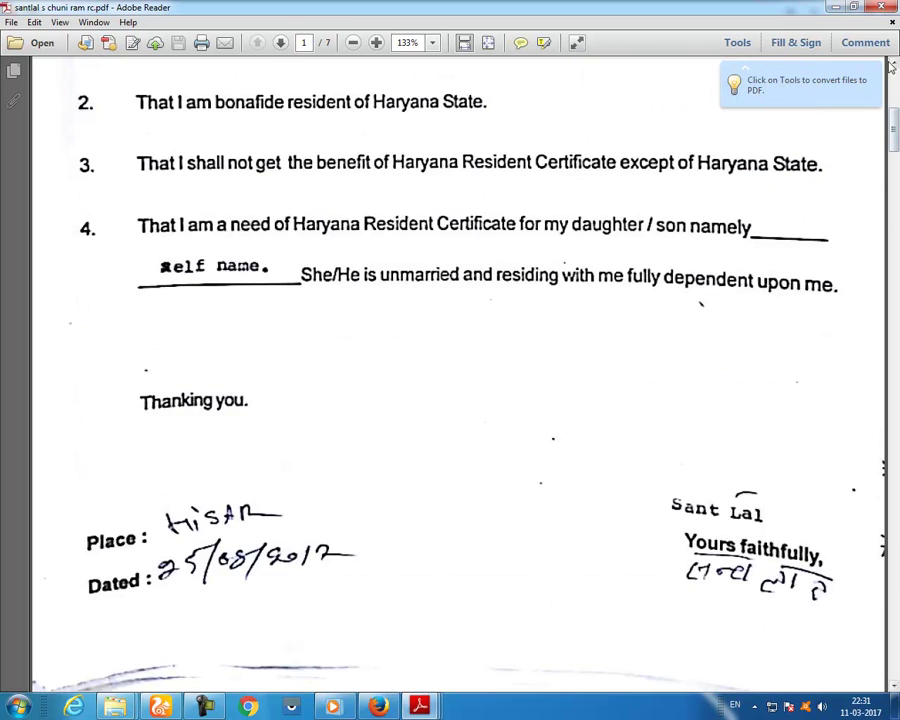
pyautogui.click(880, 7)
pyautogui.click(738, 634)
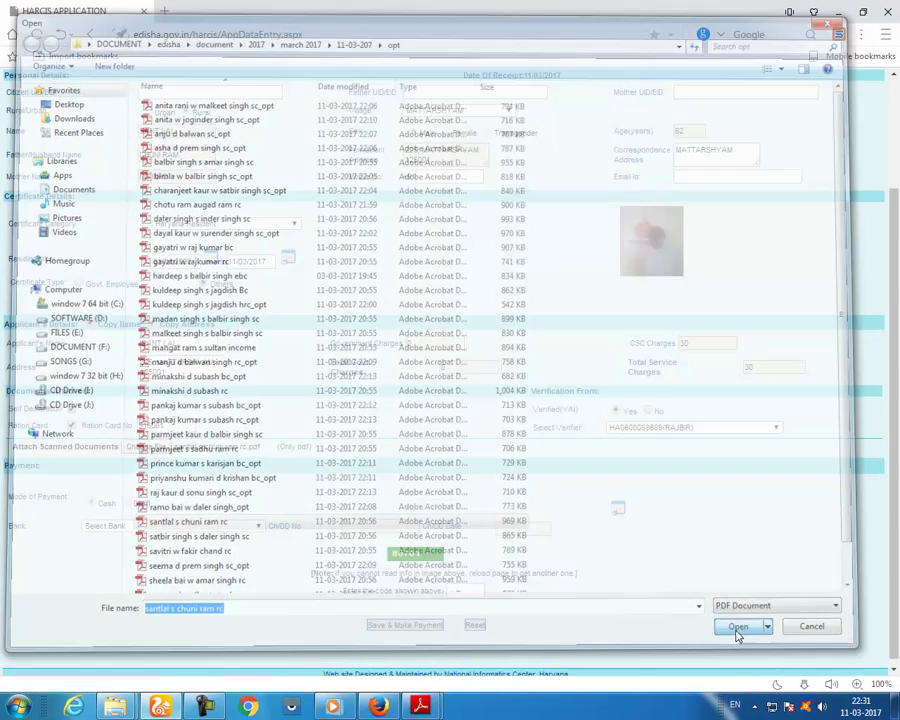
# - Enter the security code and save the application to proceed to payment
pyautogui.click(465, 592)
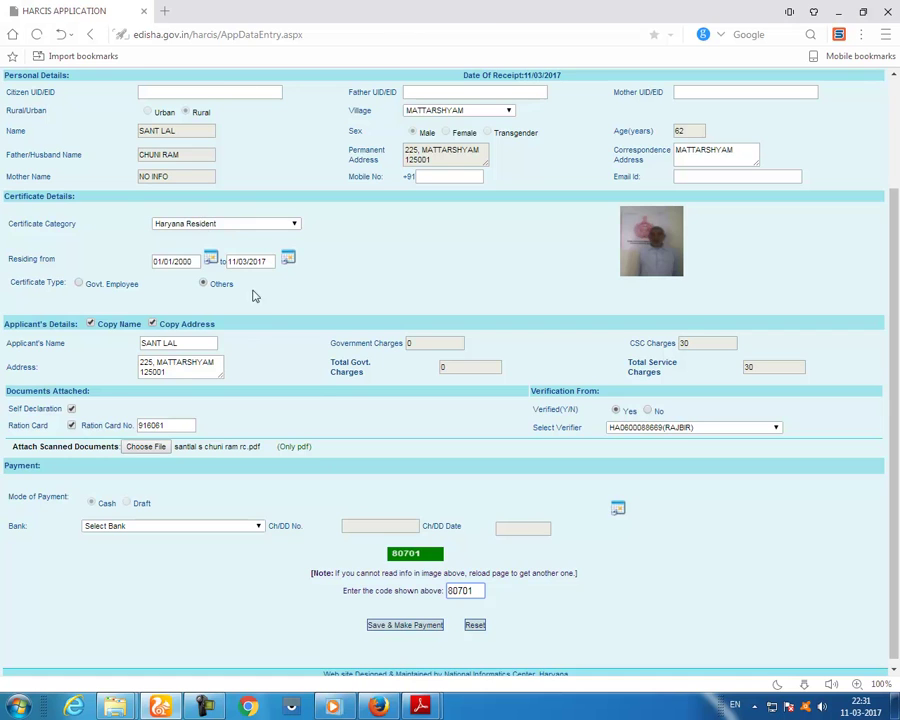
pyautogui.scroll(3, 331, 404)
pyautogui.scroll(-3, 404, 468)
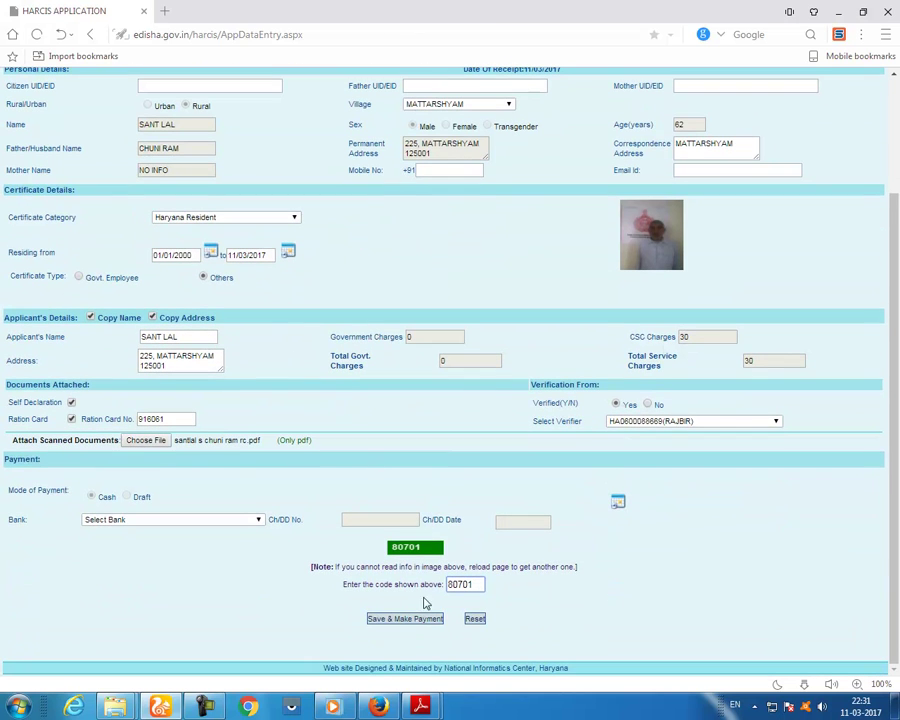
pyautogui.click(420, 619)
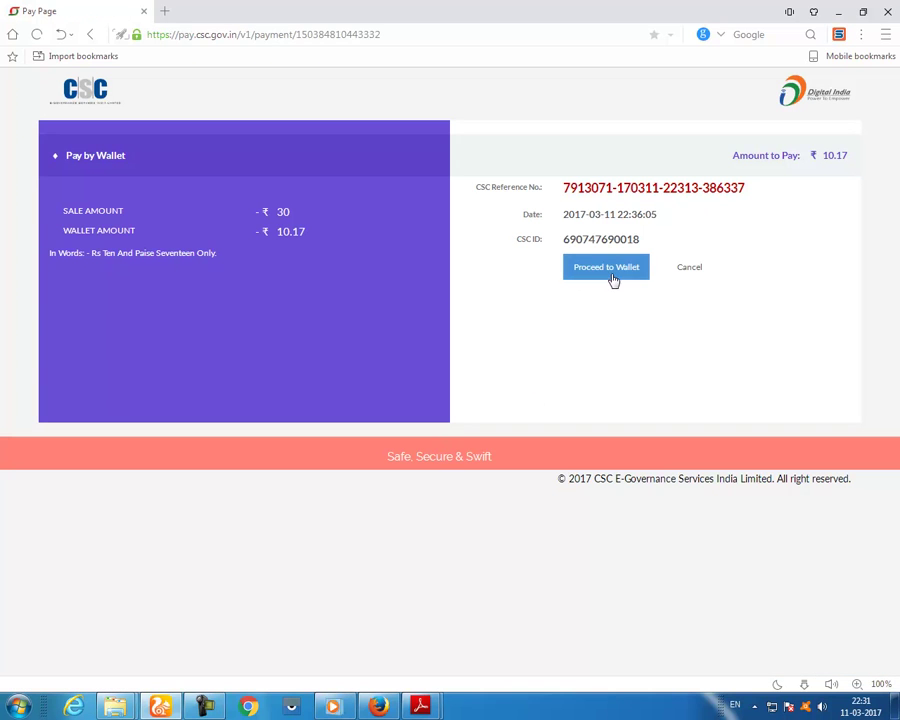
# - Pay the ₹10.17 fee from the CSC e-wallet with the wallet PIN, declining to save the password
pyautogui.click(606, 271)
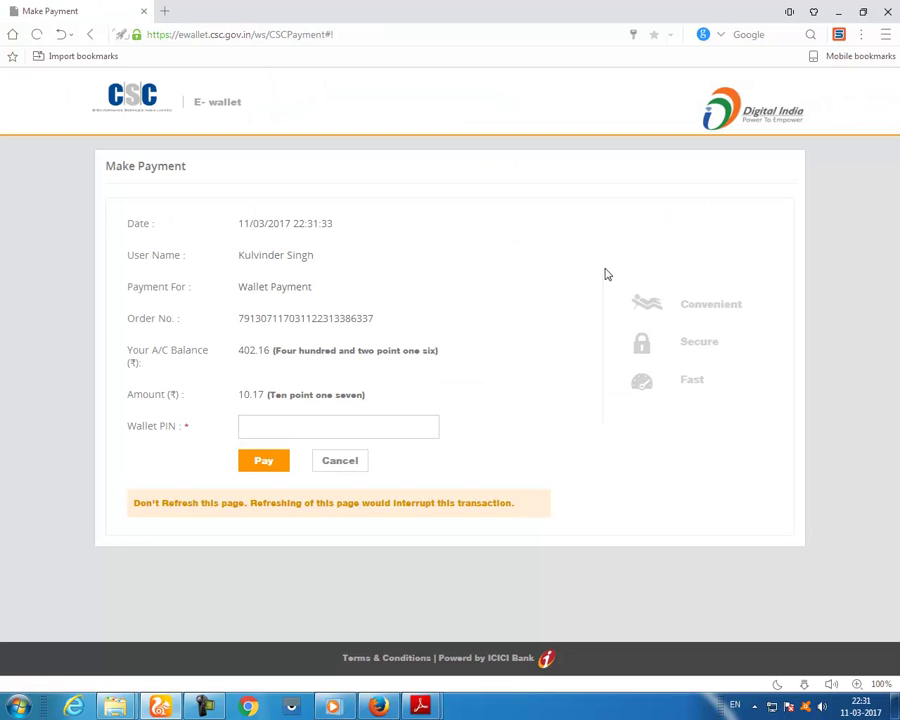
pyautogui.click(366, 426)
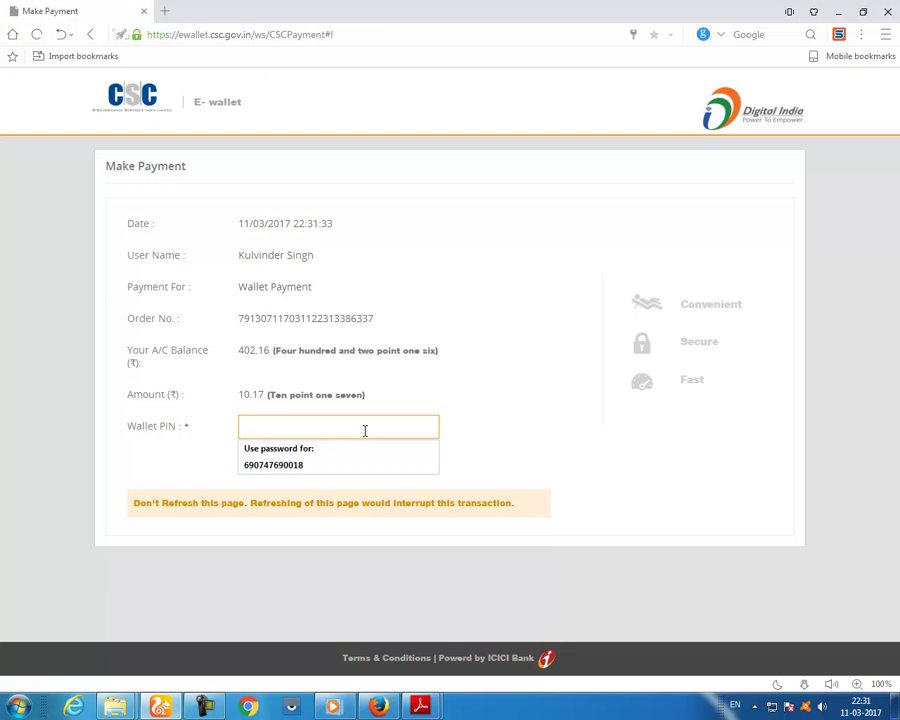
pyautogui.write('1')
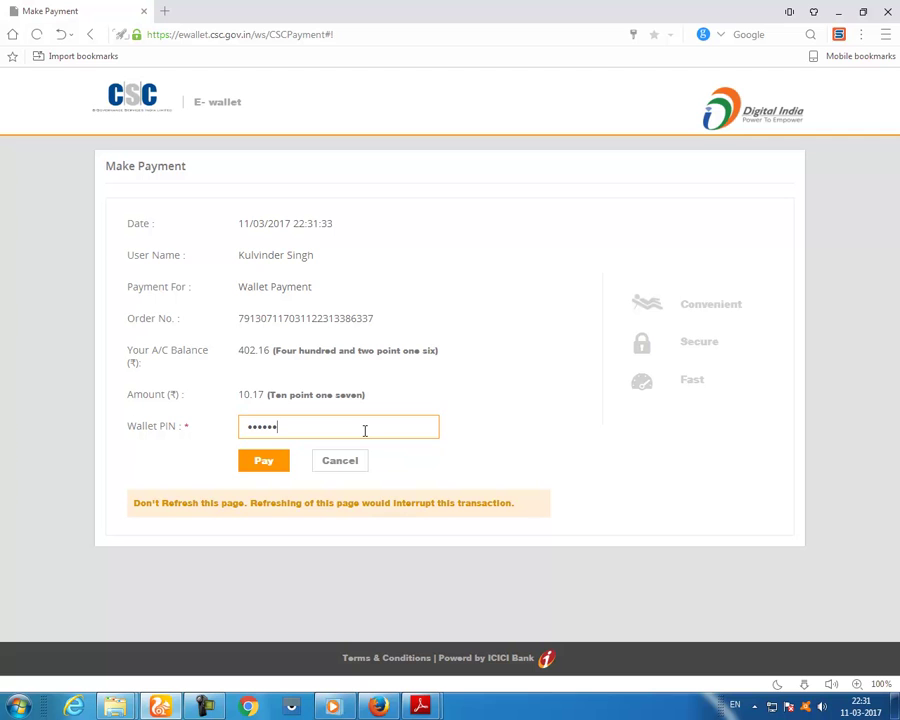
pyautogui.click(283, 463)
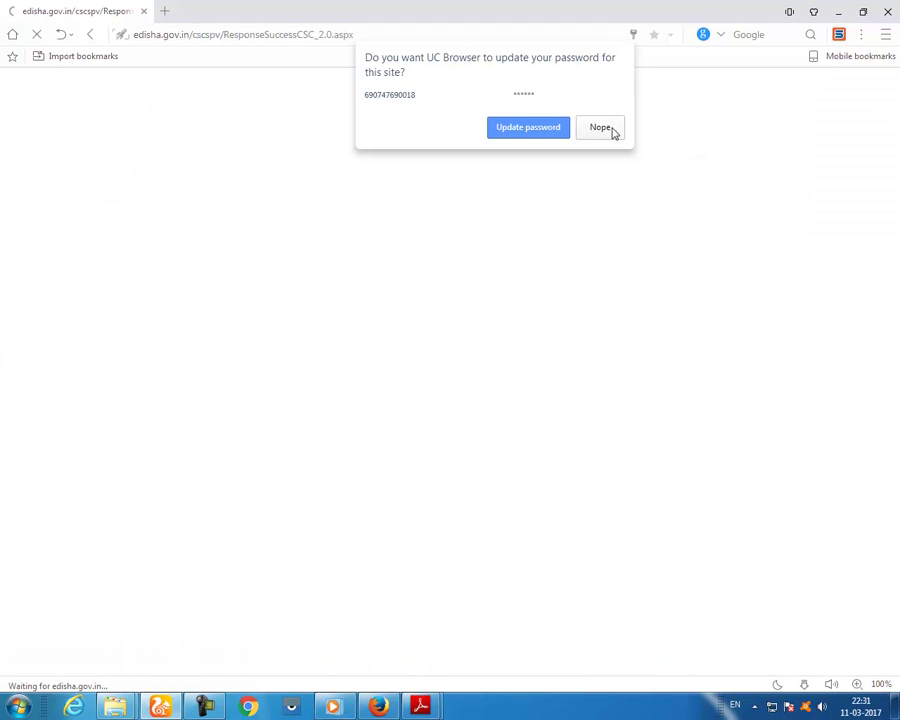
pyautogui.click(600, 128)
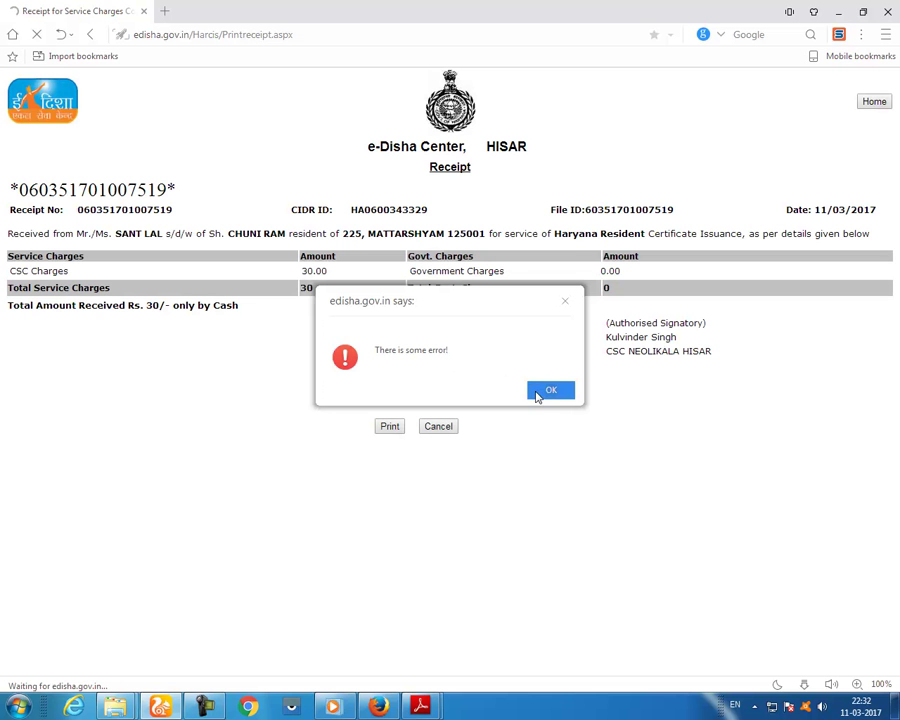
# - Dismiss the receipt's error alert and check the Haryana Resident entry on the receipt
pyautogui.click(538, 390)
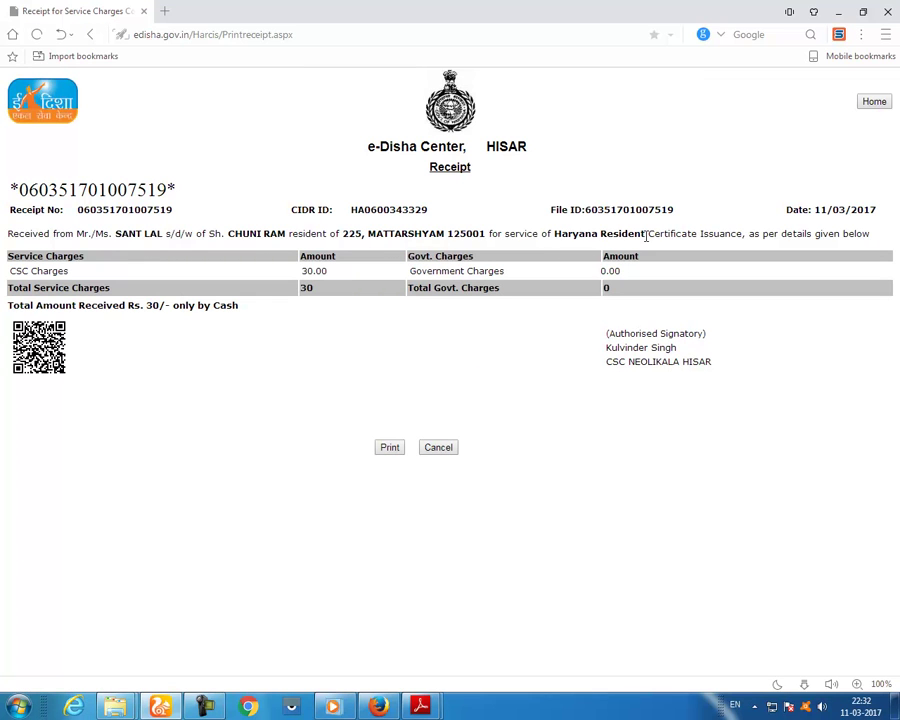
pyautogui.moveTo(646, 236); pyautogui.dragTo(571, 232)
pyautogui.click(368, 355)
# - Return to edisha.gov.in, log in, and open the Haryana Certificate Issuance System
pyautogui.click(390, 30)
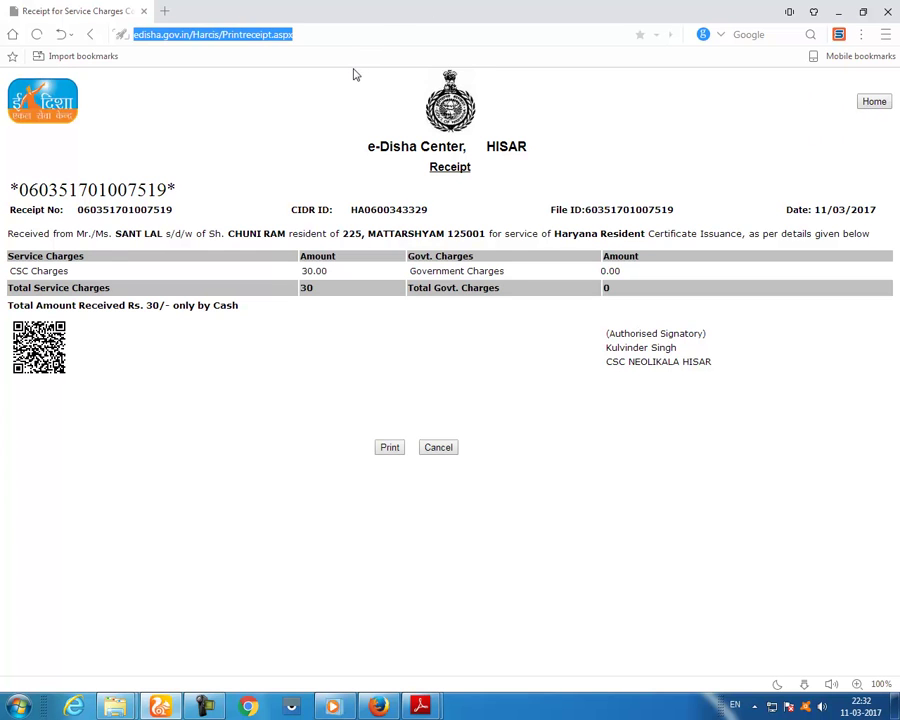
pyautogui.write('ED')
pyautogui.press('Return')
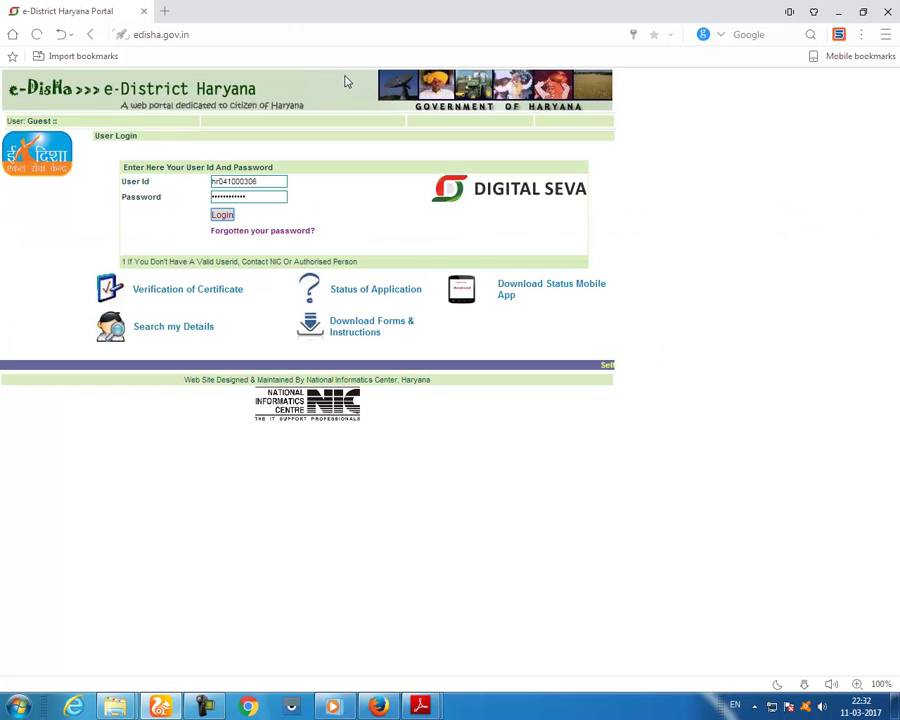
pyautogui.click(222, 215)
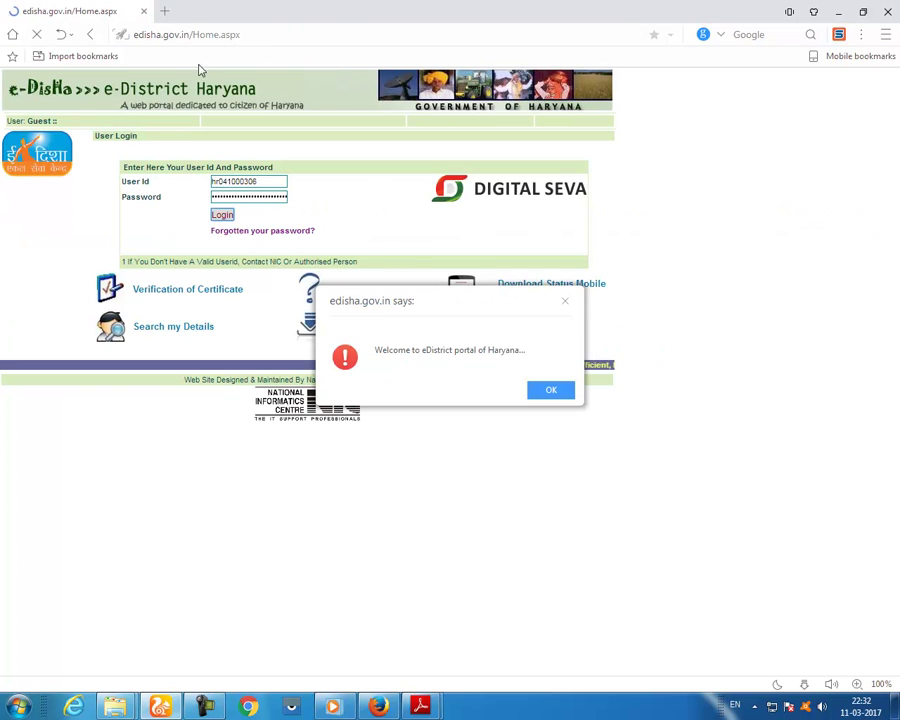
pyautogui.click(546, 388)
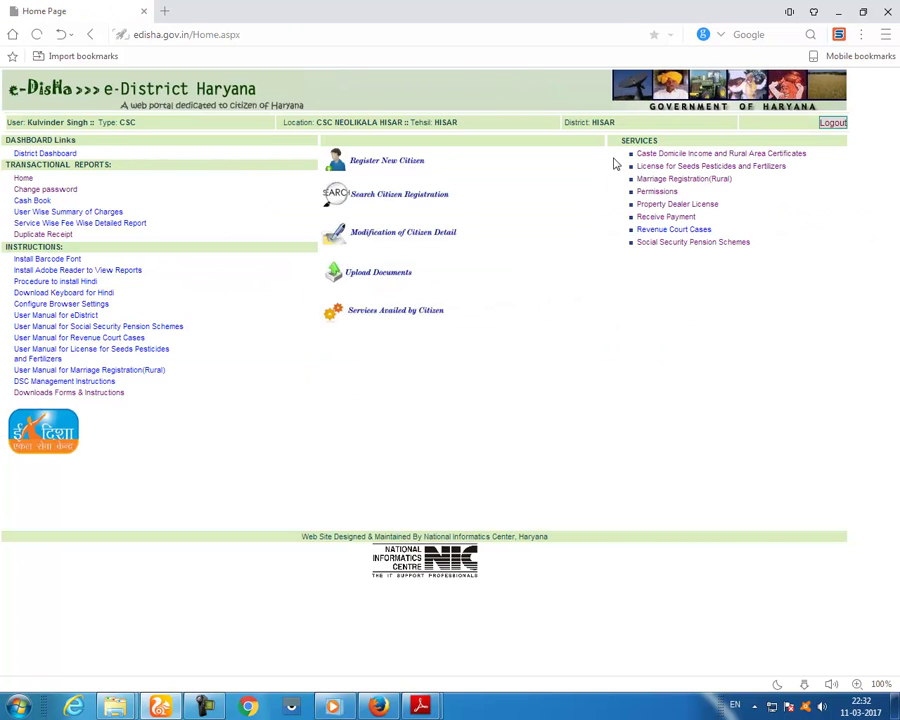
pyautogui.click(668, 155)
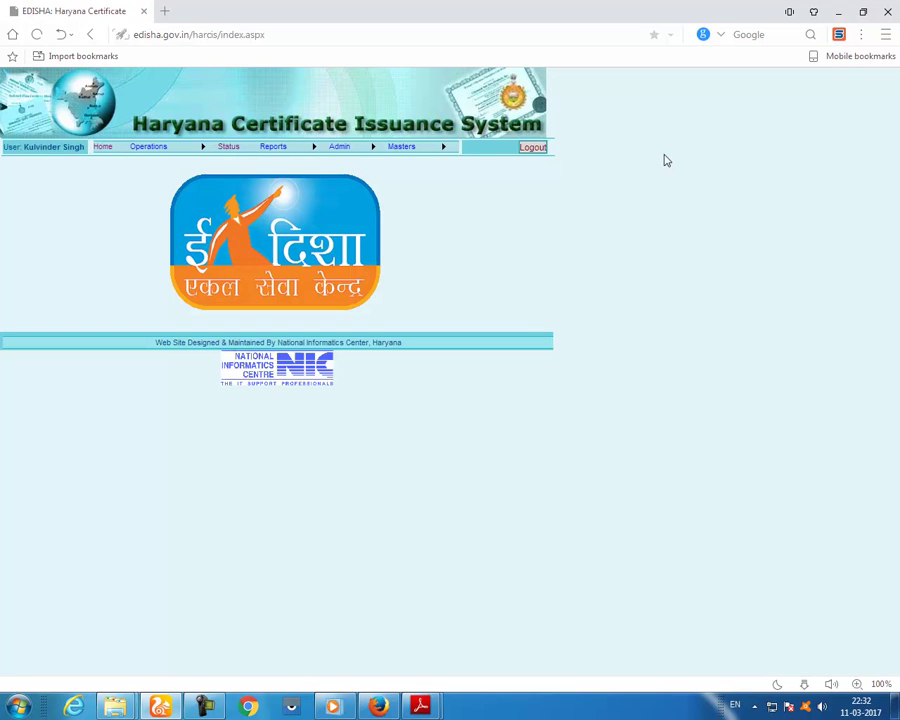
pyautogui.moveTo(142, 150)
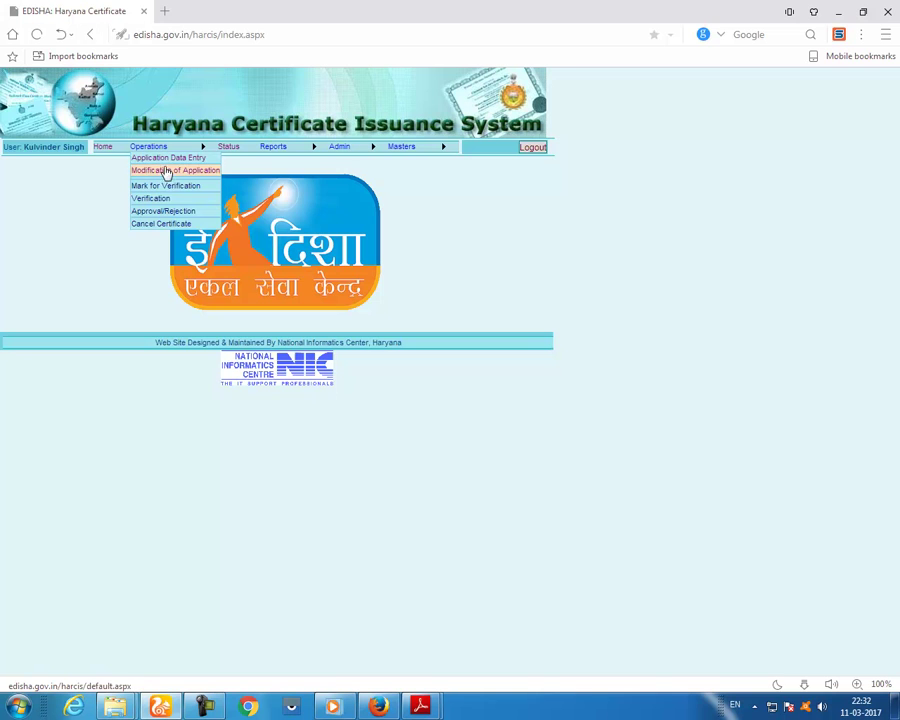
# - Fetch another citizen's details by pasting a registration number and correcting its last two digits
pyautogui.click(171, 164)
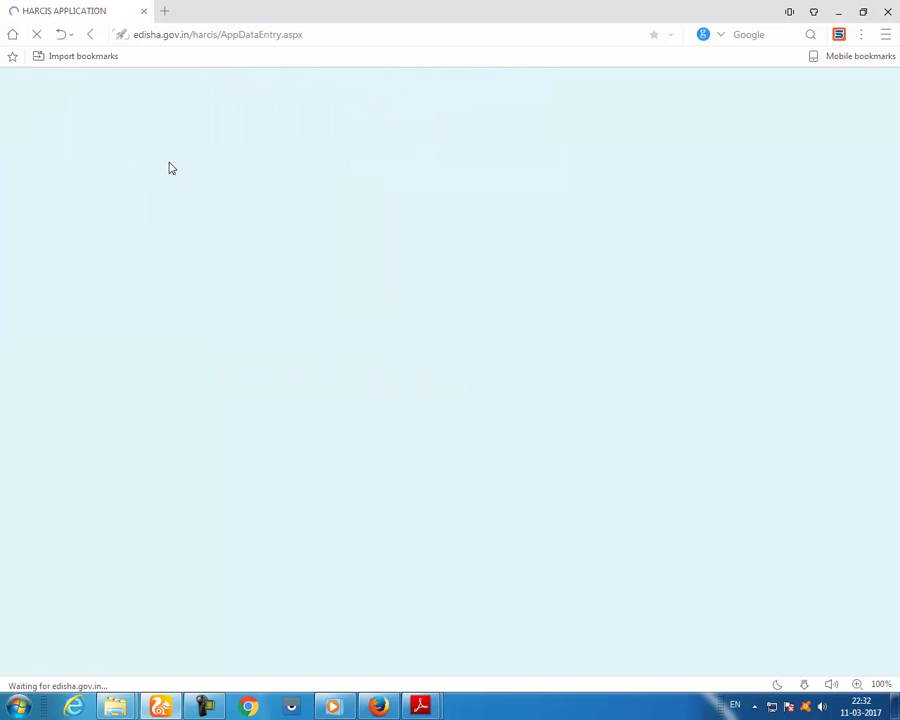
pyautogui.click(518, 185)
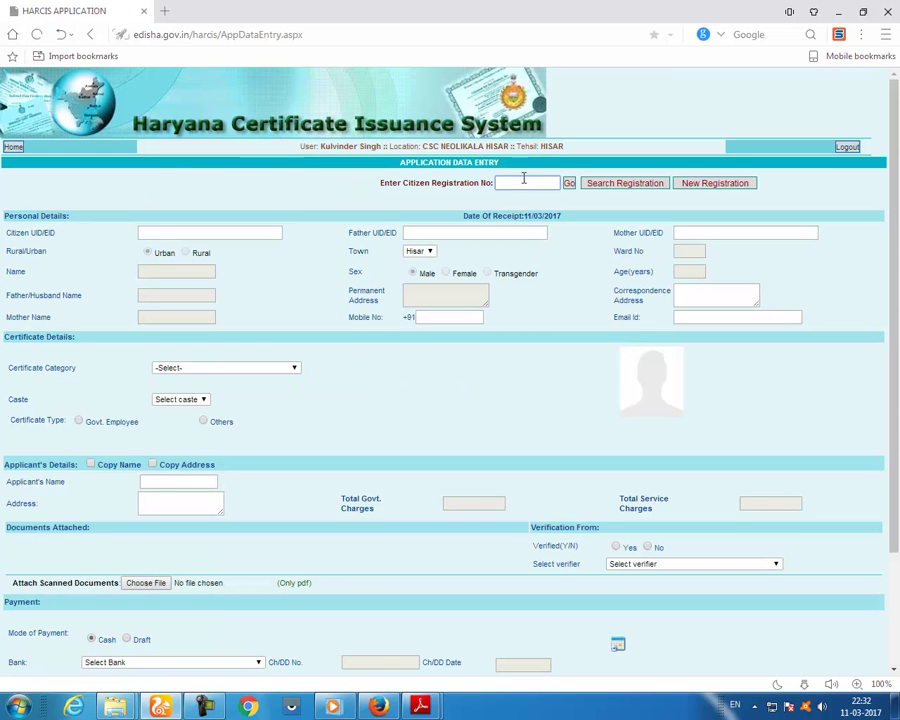
pyautogui.rightClick(520, 186)
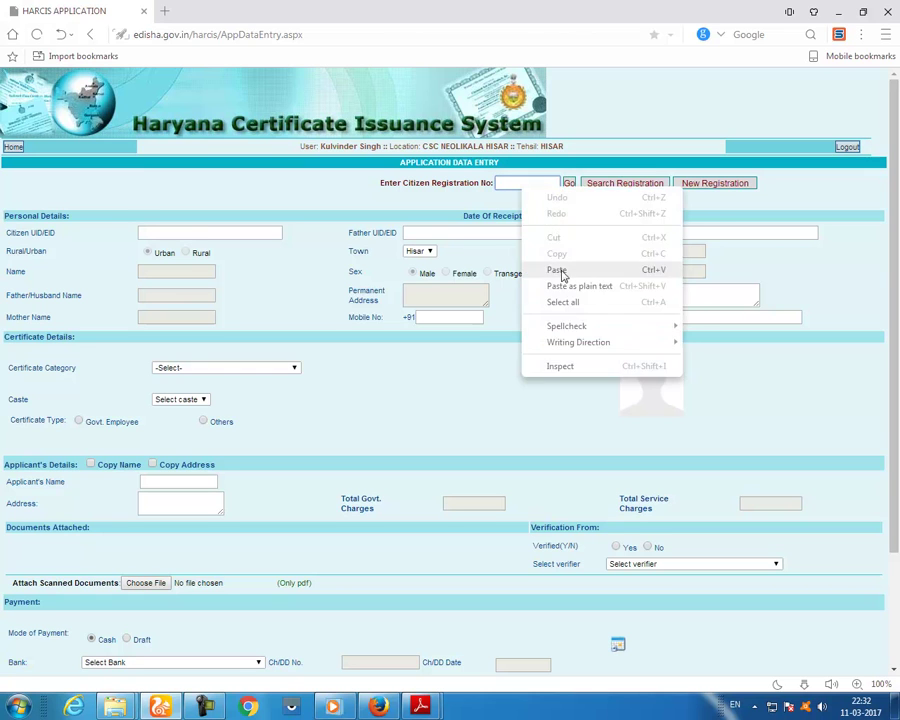
pyautogui.click(557, 271)
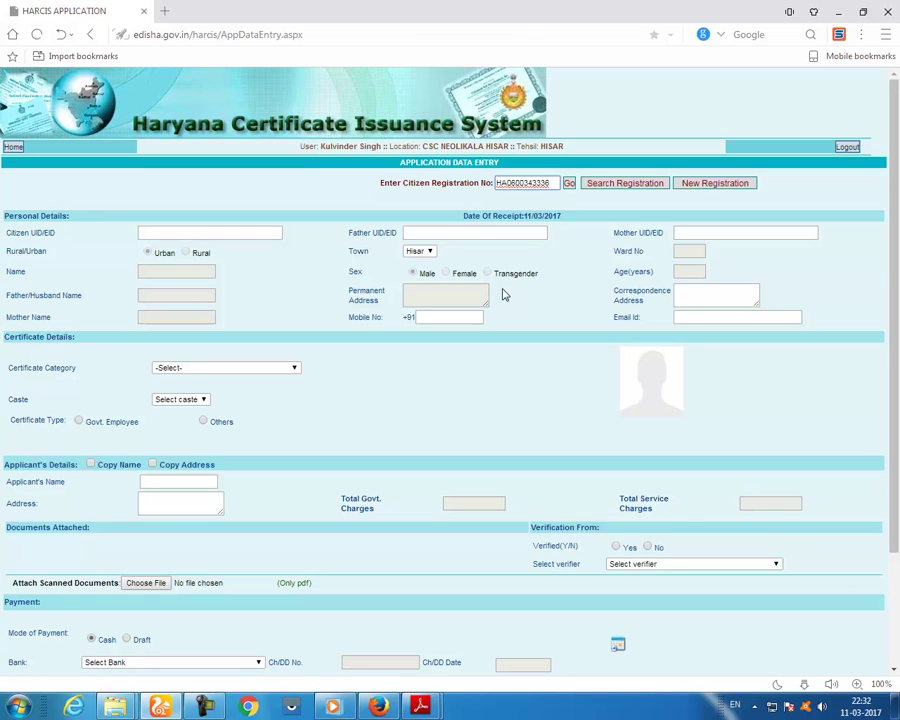
pyautogui.moveTo(541, 184); pyautogui.dragTo(573, 195)
pyautogui.write('17')
pyautogui.press('Return')
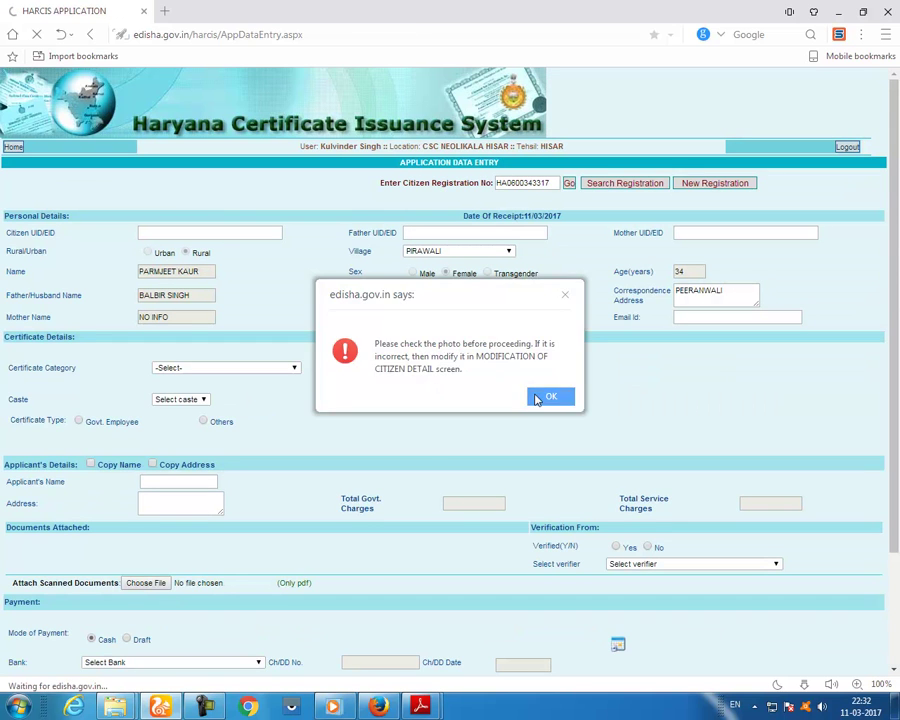
# - Set the certificate category to Schedule Caste with caste Rai Sikh
pyautogui.click(536, 398)
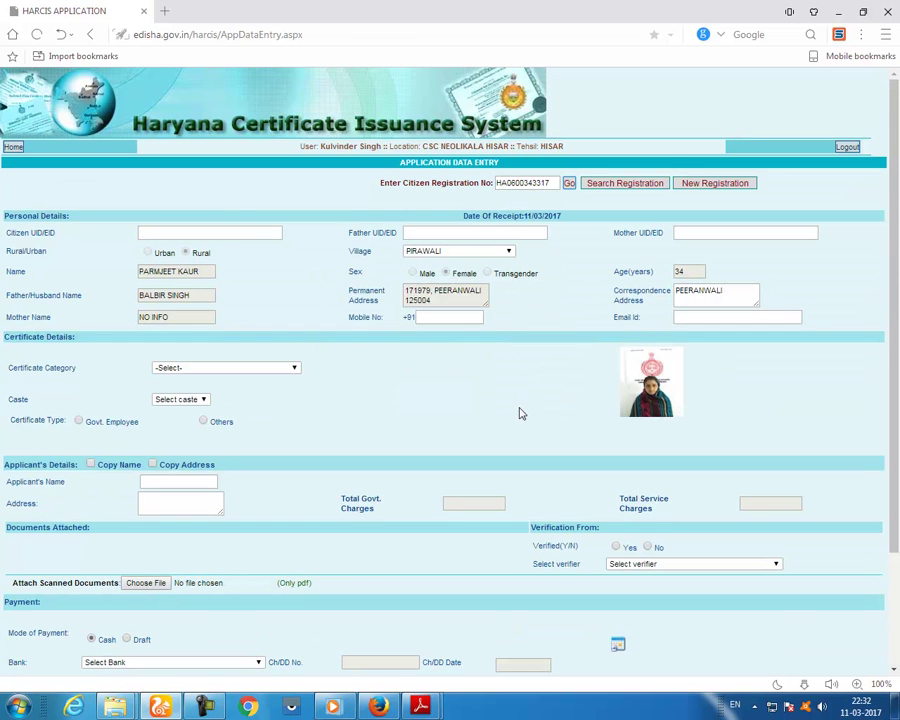
pyautogui.click(279, 369)
pyautogui.click(240, 388)
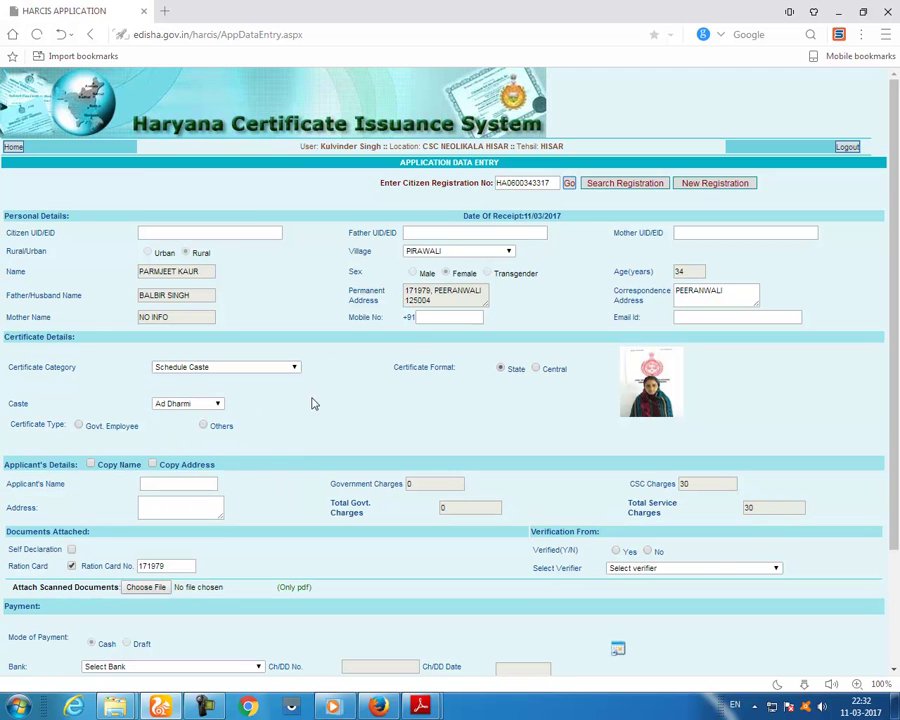
pyautogui.click(216, 405)
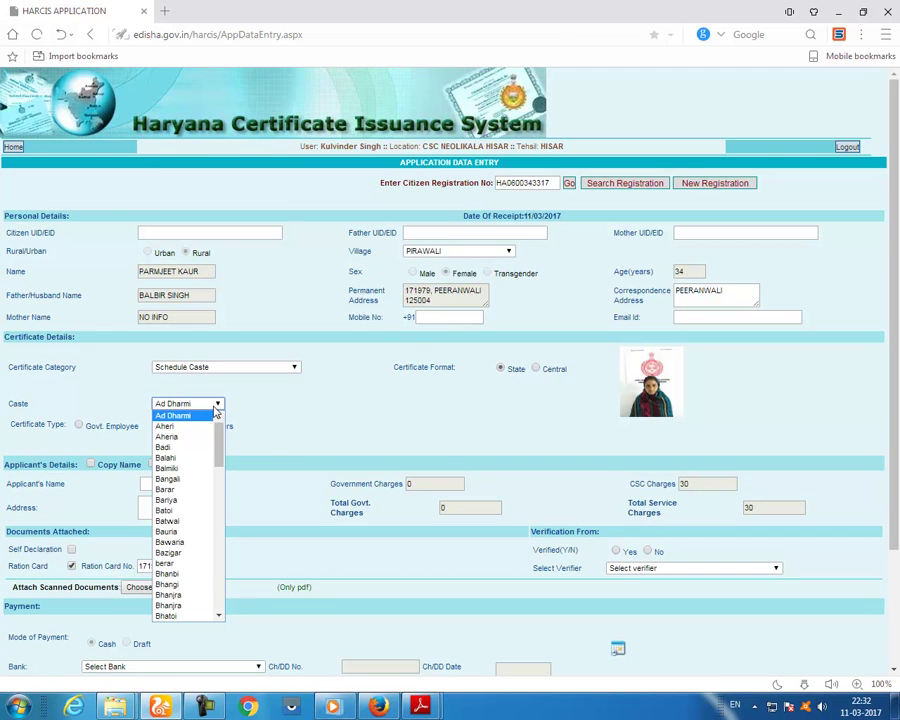
pyautogui.press('r')
pyautogui.press('Return')
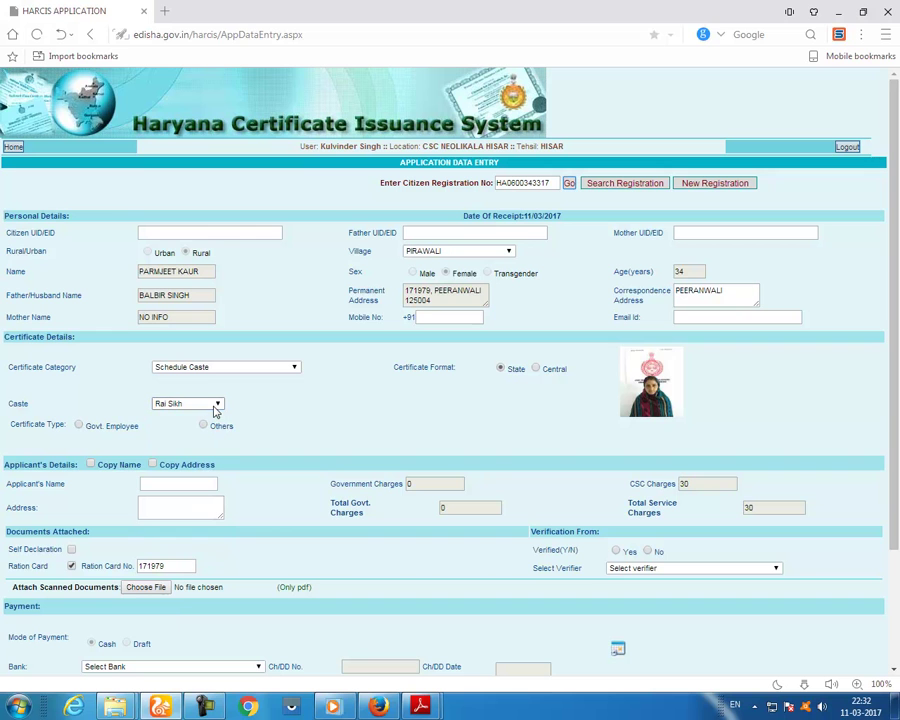
# - Set type Others, copy the citizen's name and address, and tick Self Declaration before choosing a file
pyautogui.click(203, 425)
pyautogui.click(152, 464)
pyautogui.click(91, 464)
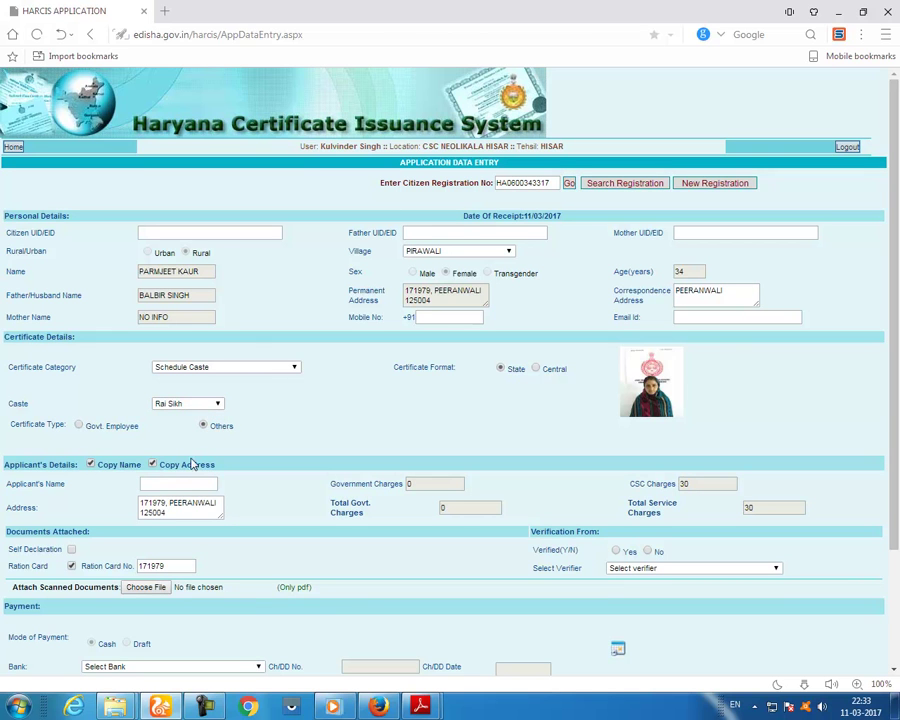
pyautogui.scroll(-1, 168, 366)
pyautogui.scroll(-1, 168, 366)
pyautogui.click(71, 511)
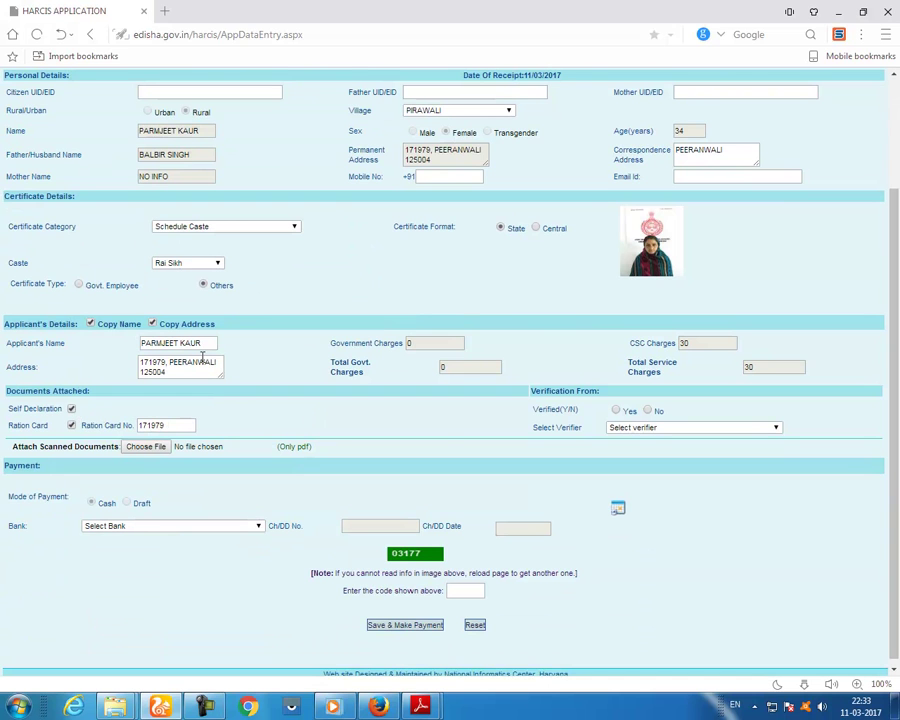
pyautogui.click(156, 452)
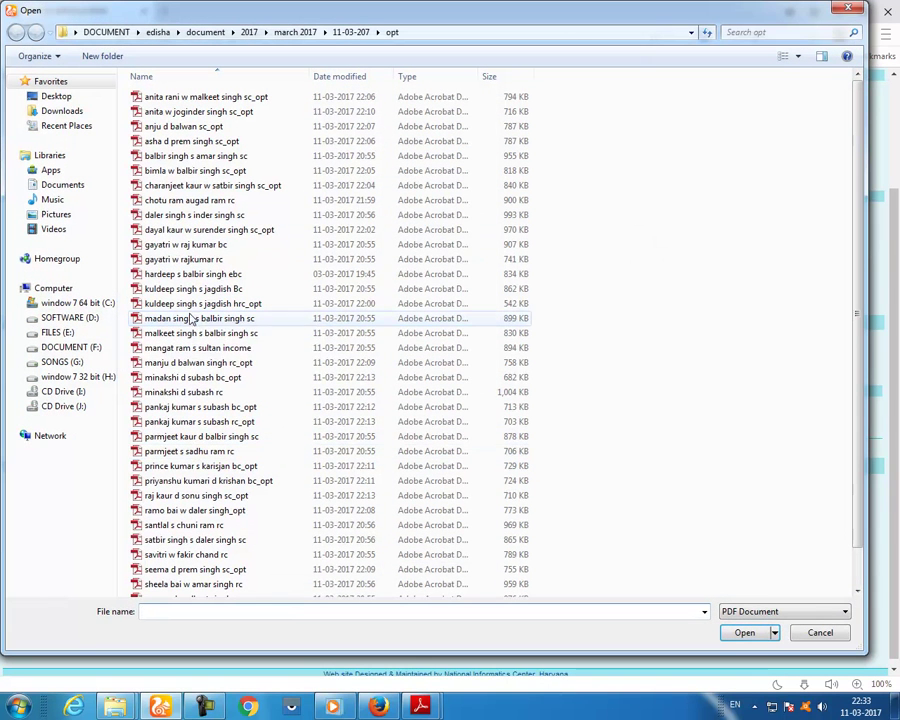
# - Preview the citizen's scanned caste PDF in Adobe Reader and attach it to the form
pyautogui.click(191, 442)
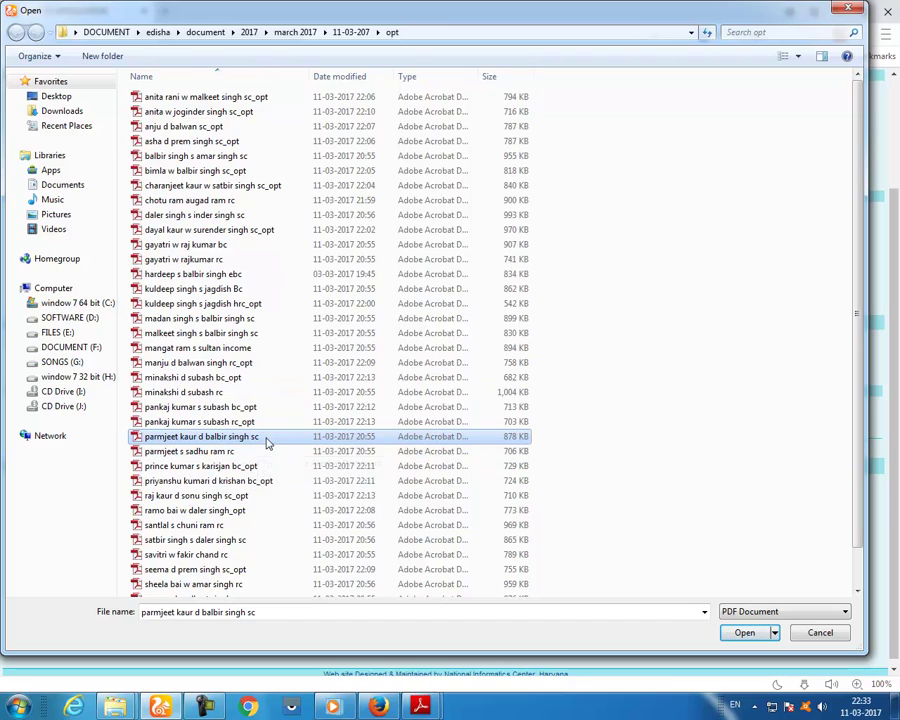
pyautogui.rightClick(266, 437)
pyautogui.click(305, 129)
pyautogui.scroll(-6, 577, 372)
pyautogui.hotkey('ctrl', 'o')
pyautogui.click(743, 633)
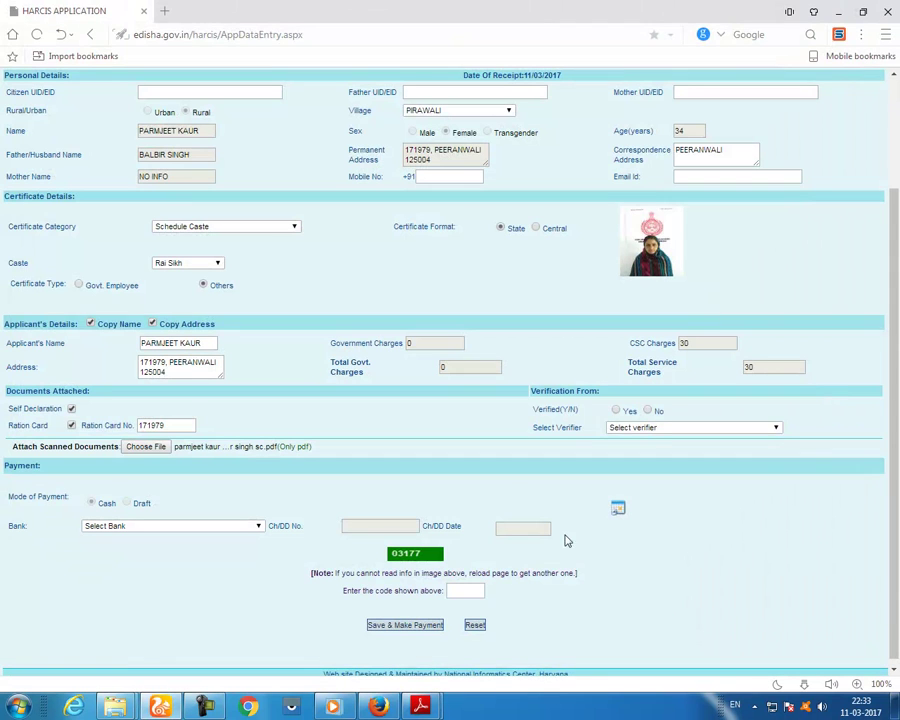
# - Mark the Schedule Caste application verified and choose its verifier from the list
pyautogui.click(617, 411)
pyautogui.scroll(-1, 672, 500)
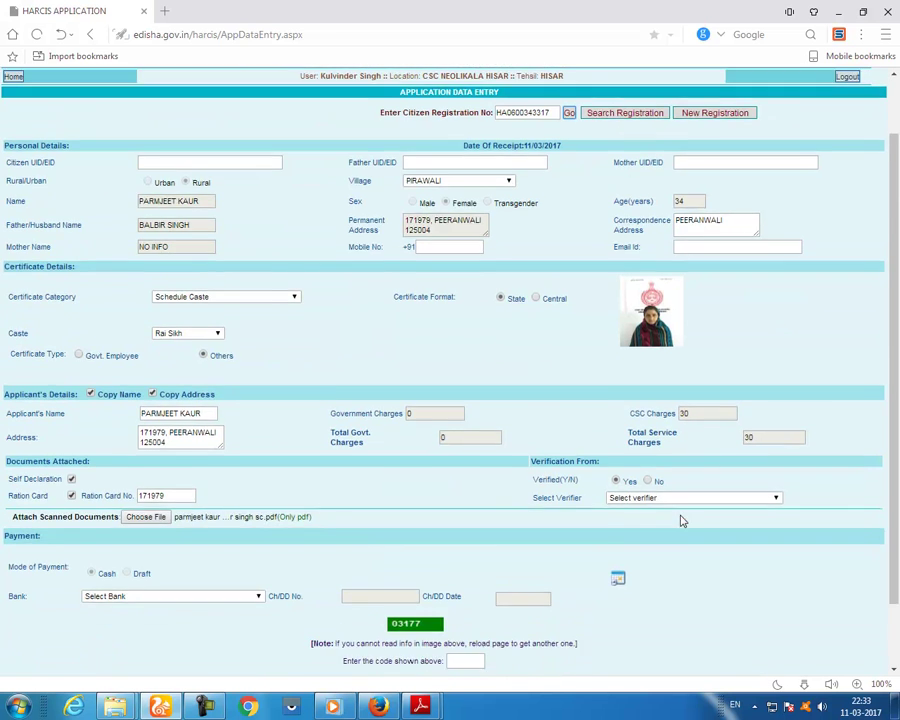
pyautogui.click(690, 497)
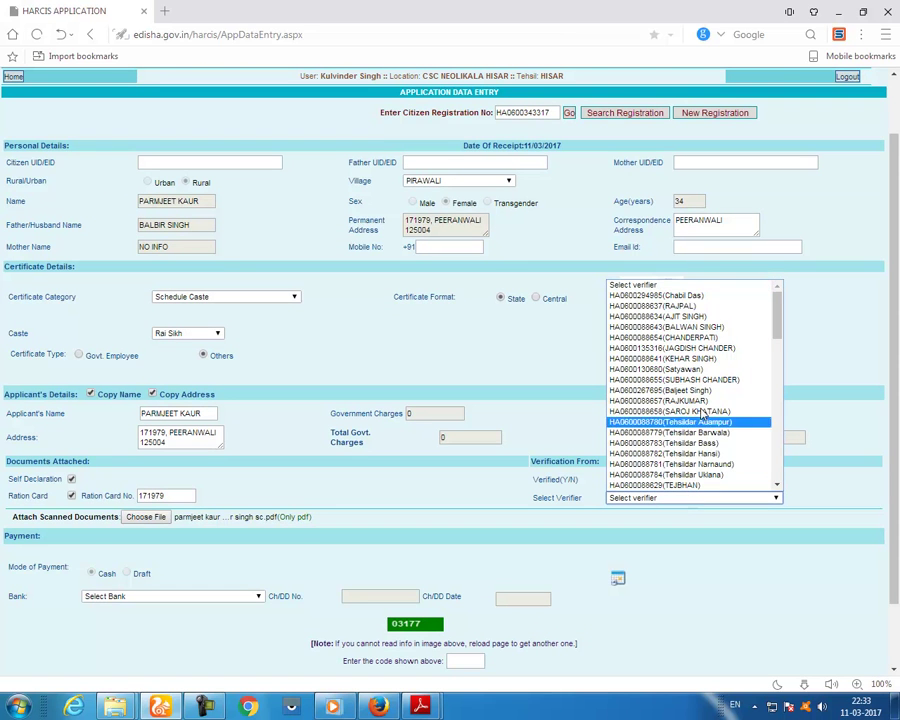
pyautogui.scroll(-5, 697, 410)
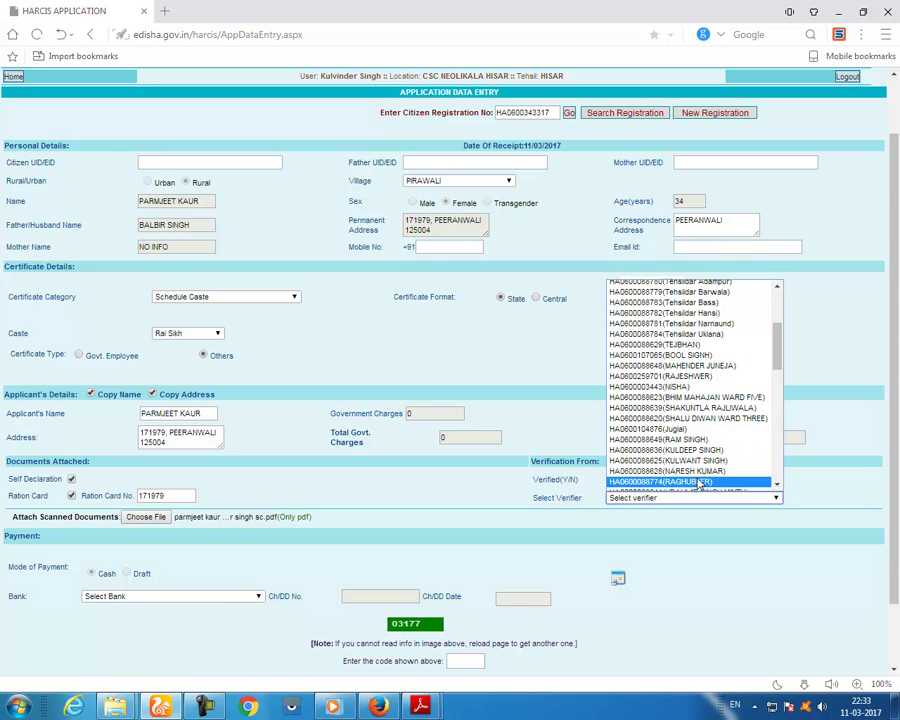
pyautogui.scroll(-5, 697, 482)
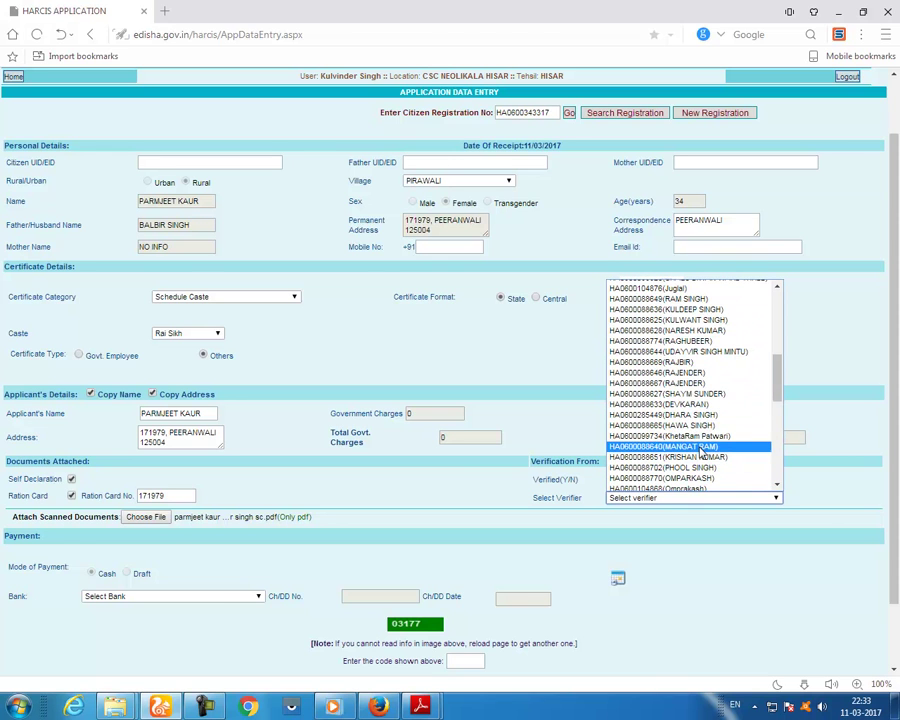
pyautogui.scroll(-5, 701, 452)
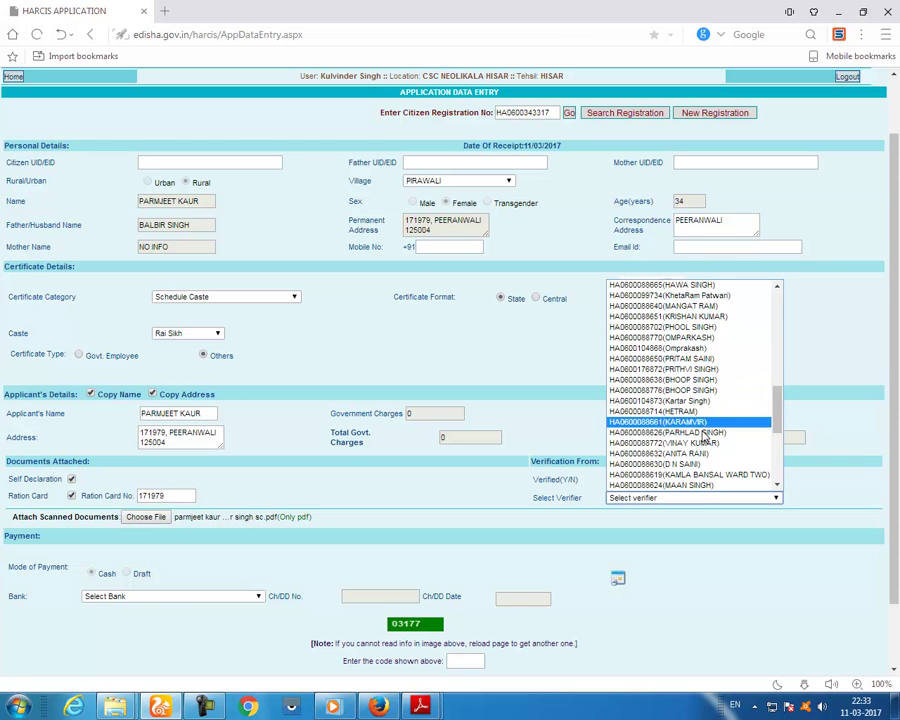
pyautogui.scroll(-5, 700, 453)
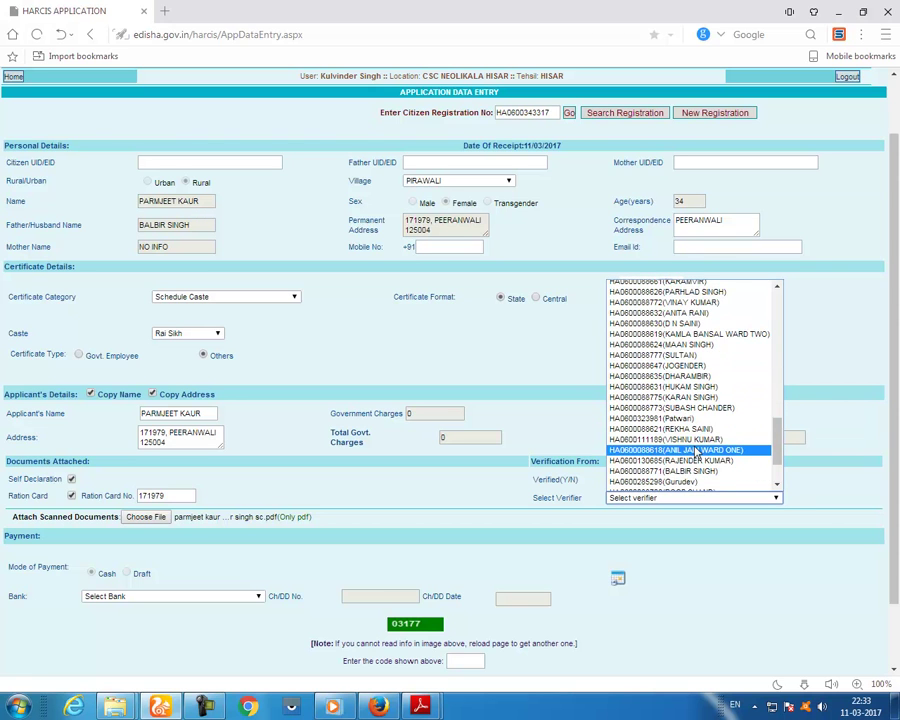
pyautogui.scroll(-2, 697, 453)
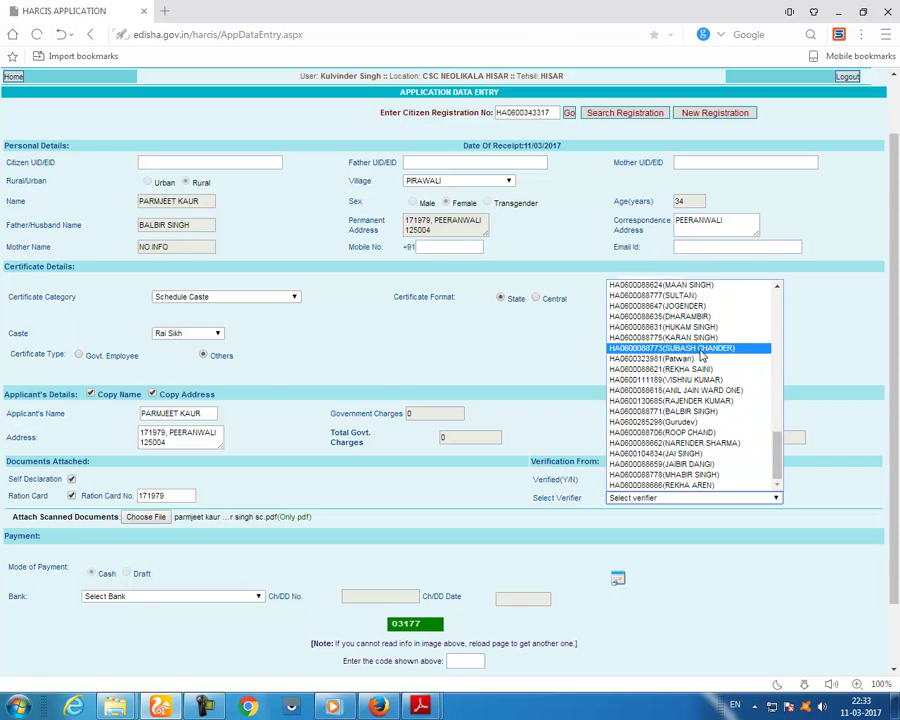
pyautogui.scroll(5, 706, 332)
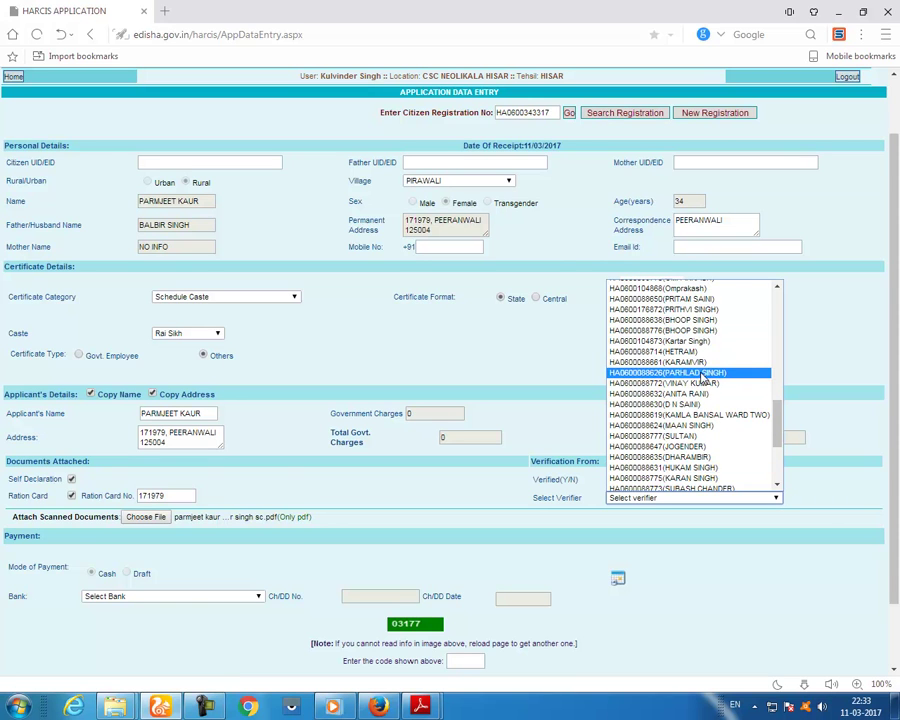
pyautogui.scroll(5, 703, 375)
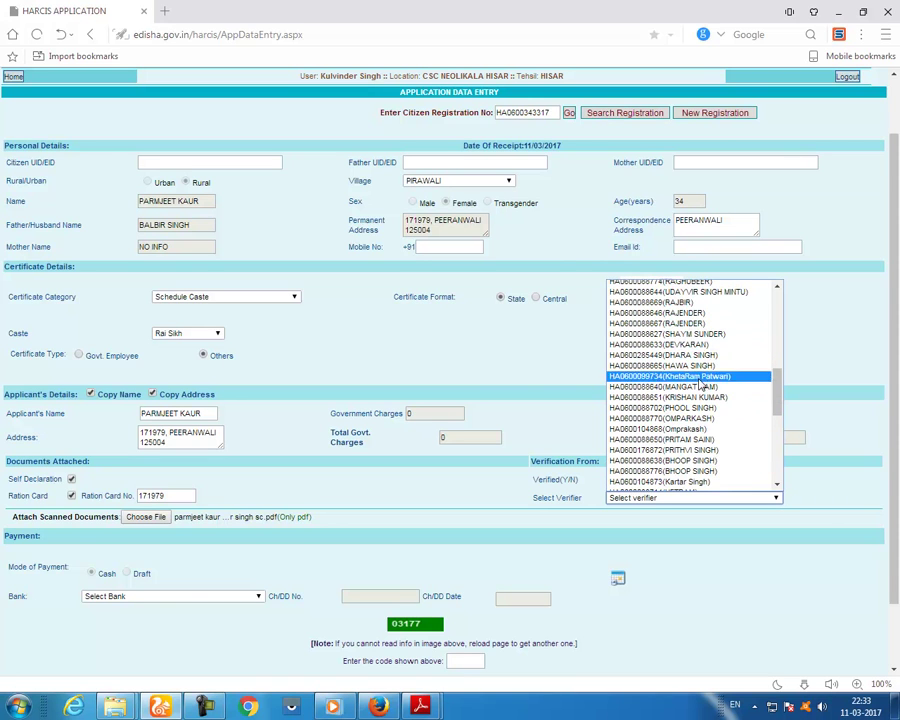
pyautogui.click(700, 386)
# - Enter the security code, save the application, and proceed to wallet payment
pyautogui.scroll(-2, 500, 578)
pyautogui.click(475, 584)
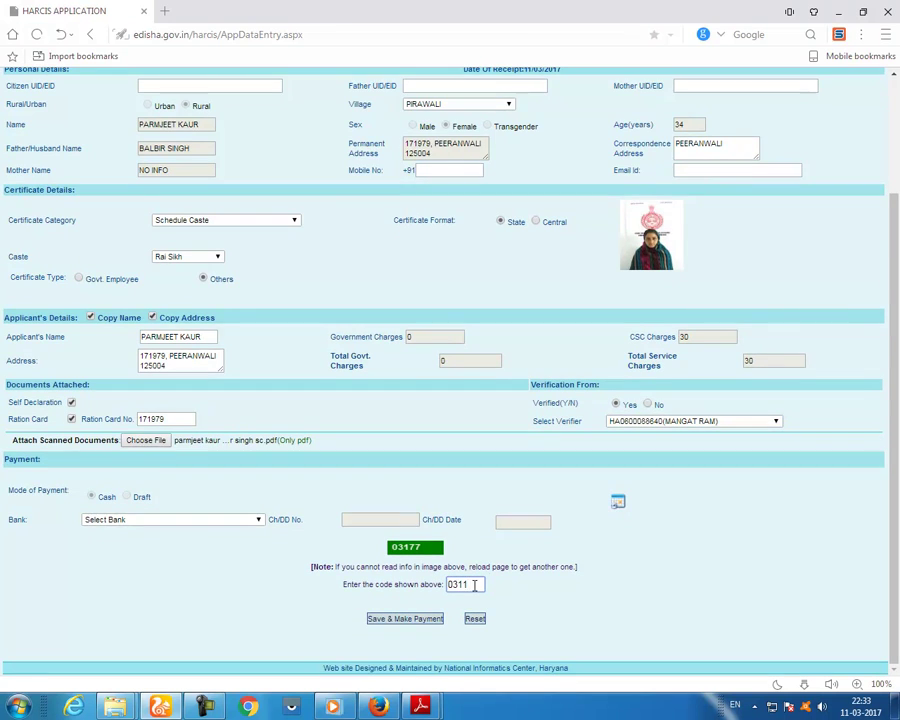
pyautogui.write('03177')
pyautogui.click(407, 619)
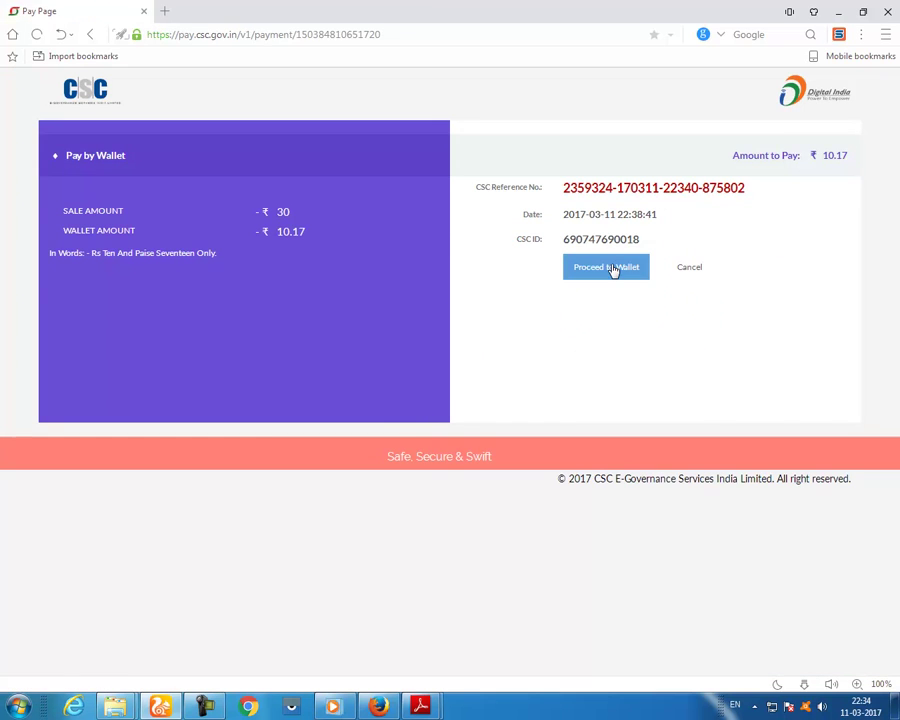
pyautogui.click(608, 268)
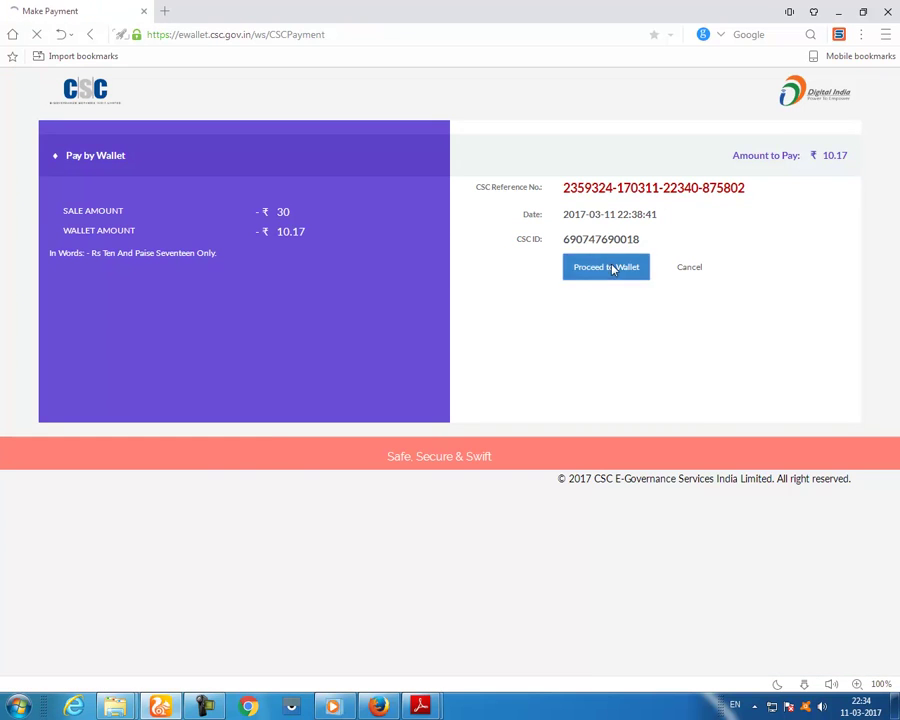
# - Pay the ₹10.17 service charge from the CSC e-Wallet with the wallet PIN, without saving the password
pyautogui.click(308, 426)
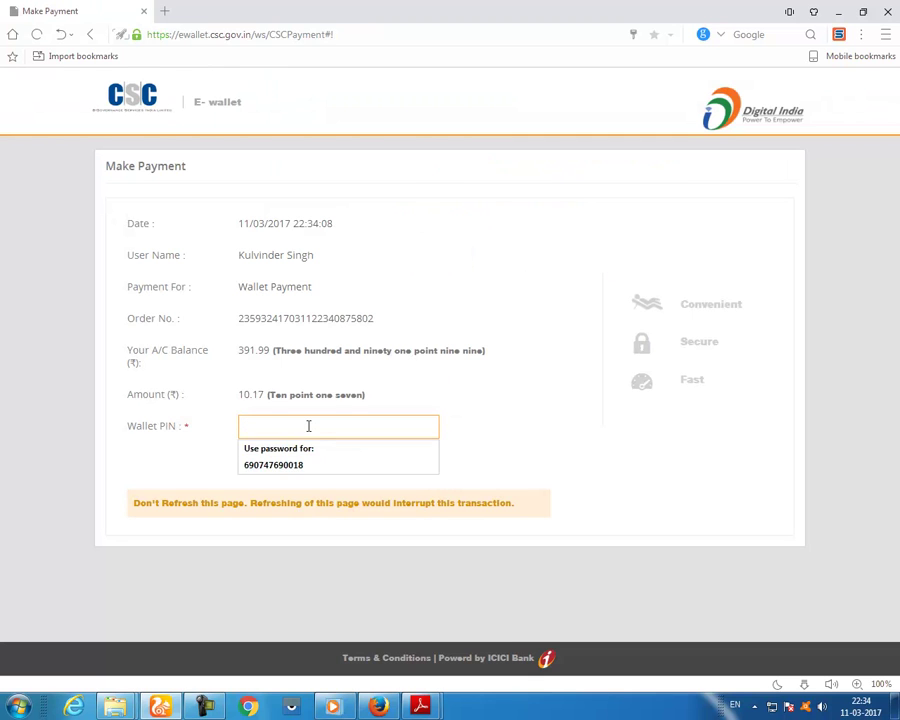
pyautogui.write('••')
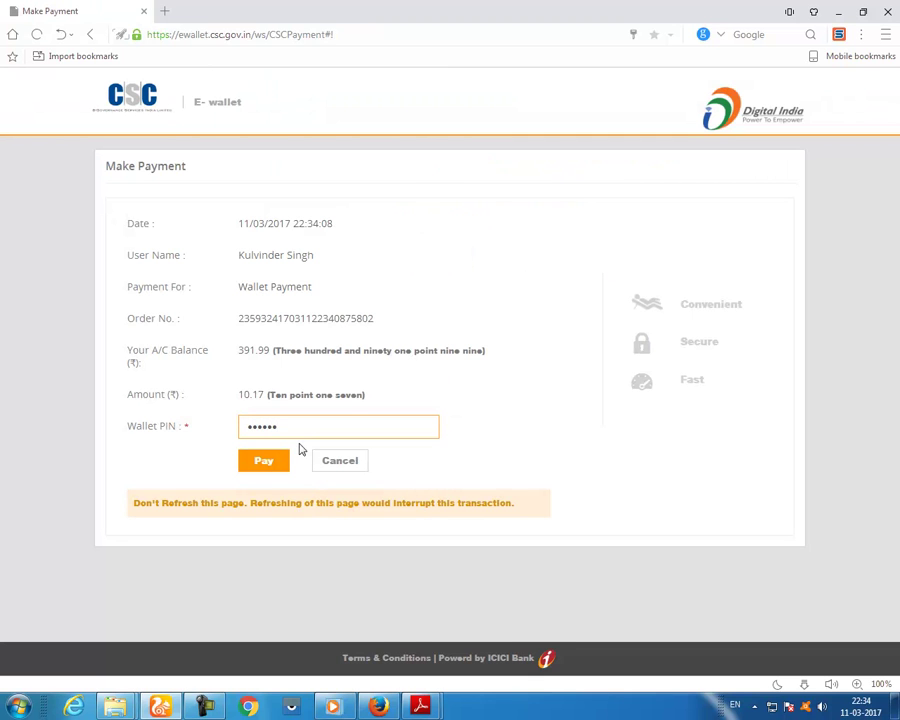
pyautogui.click(270, 465)
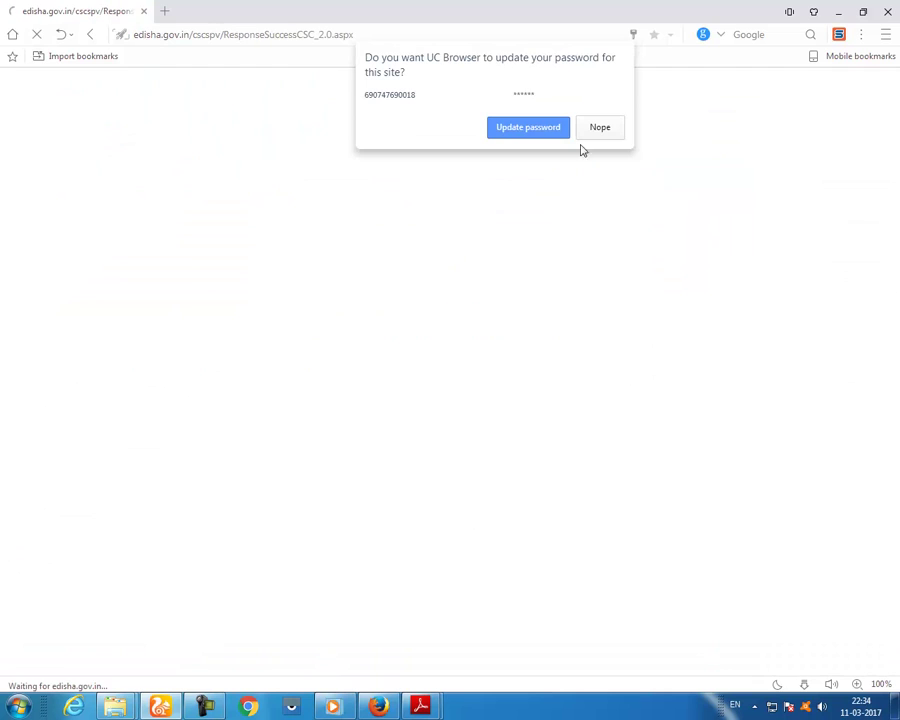
pyautogui.click(600, 132)
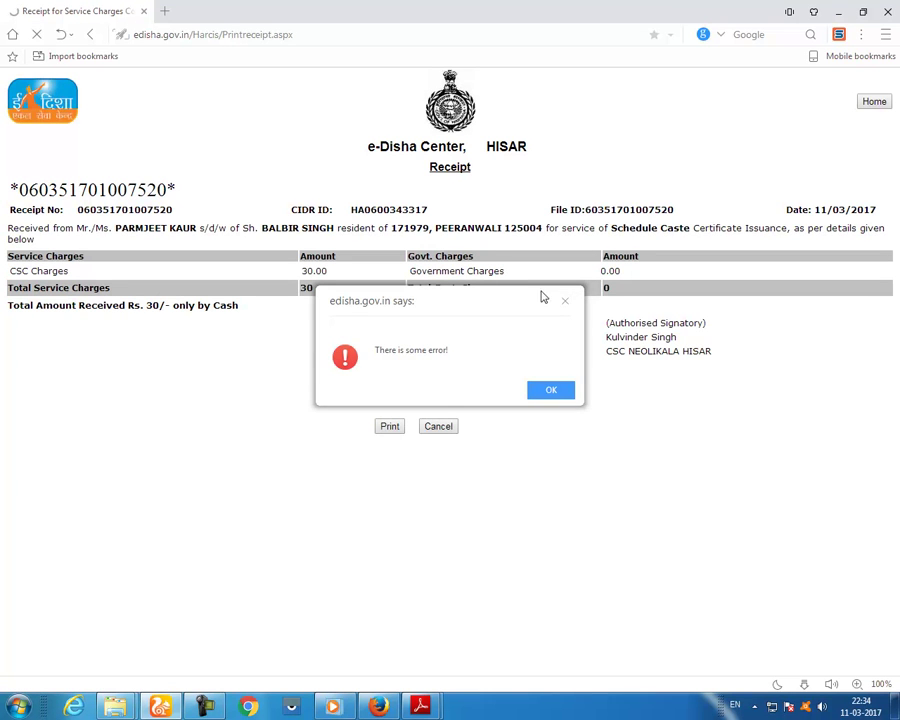
# - Dismiss the receipt error and load the edisha.gov.in e-District Haryana portal
pyautogui.click(565, 301)
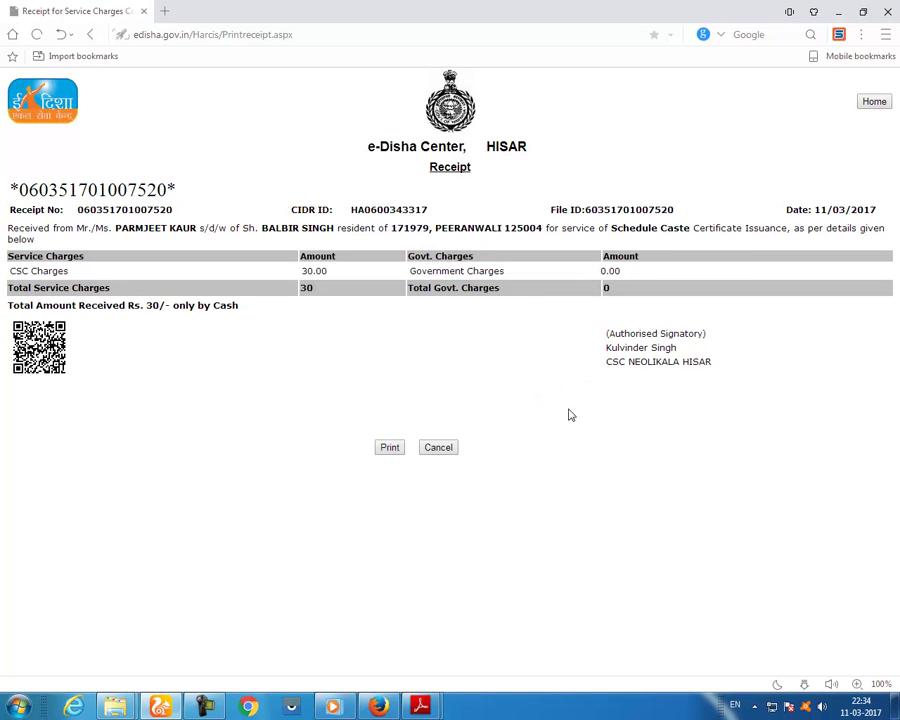
pyautogui.click(295, 35)
pyautogui.write('ed')
pyautogui.press('Return')
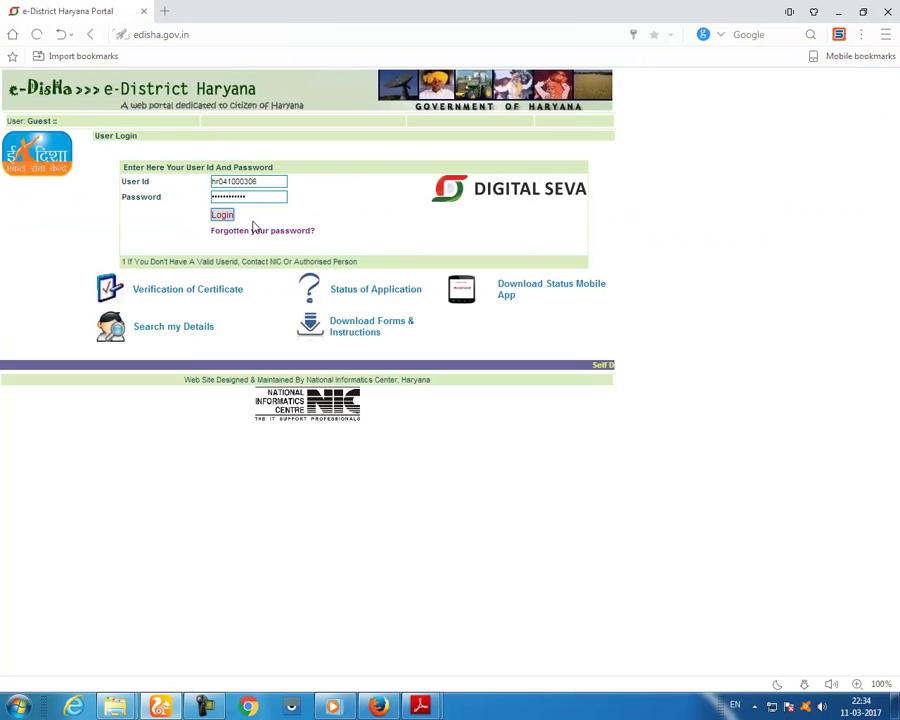
# - Log into e-District and open Caste Domicile Income and Rural Area Certificates
pyautogui.click(218, 214)
pyautogui.click(564, 391)
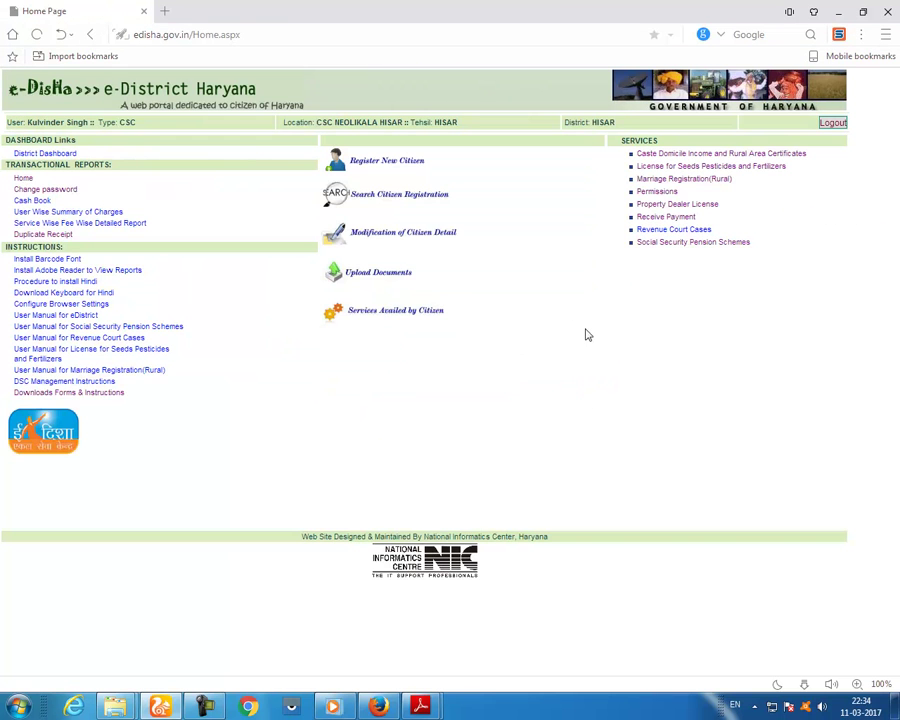
pyautogui.click(690, 157)
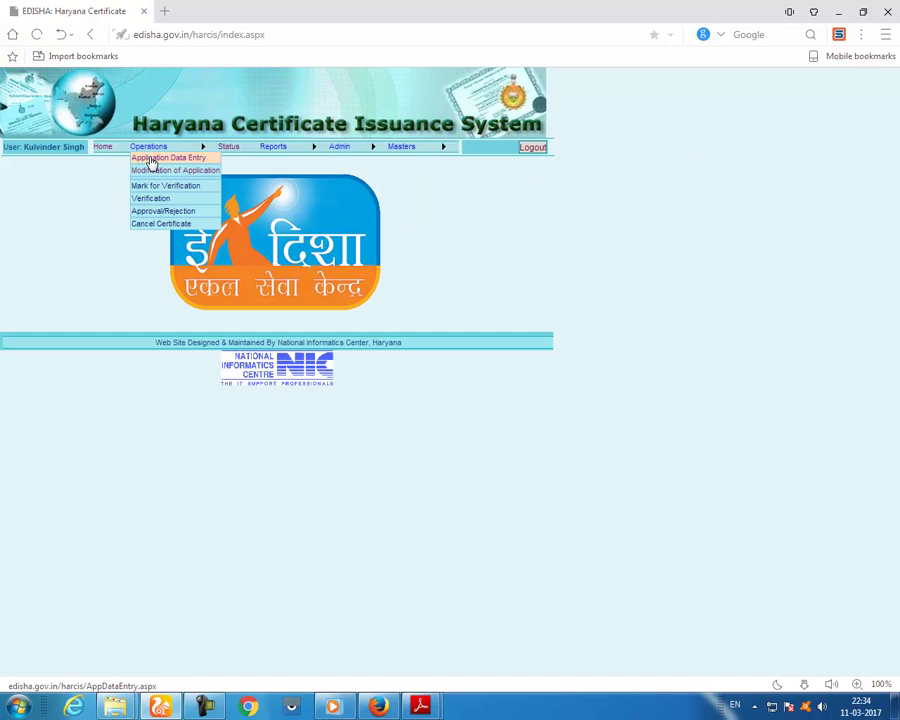
# - In Application Data Entry, paste and correct the citizen's registration number to load their details and photo
pyautogui.click(150, 158)
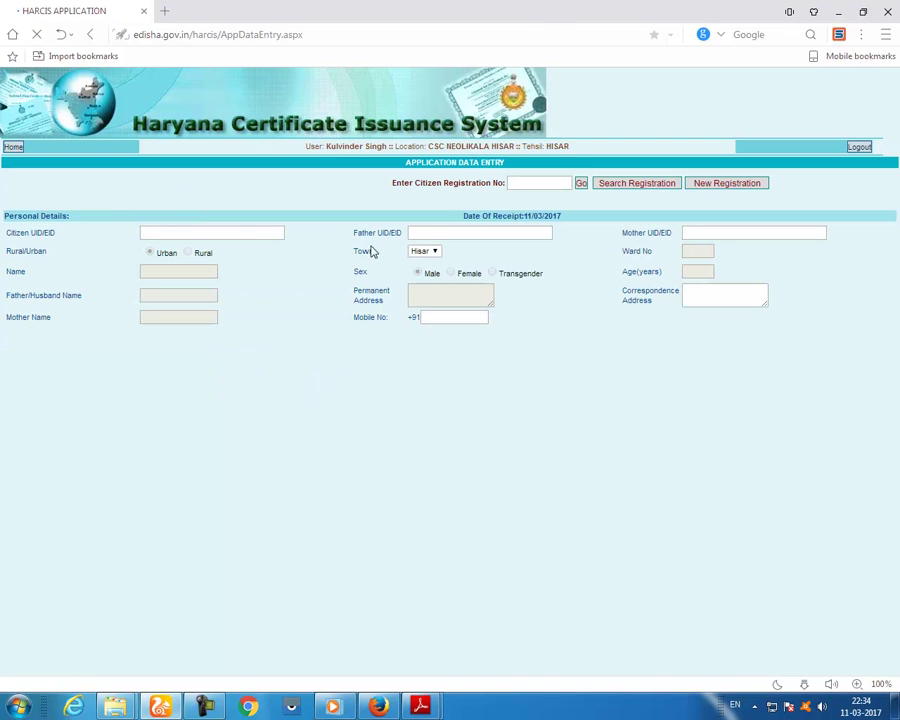
pyautogui.rightClick(520, 185)
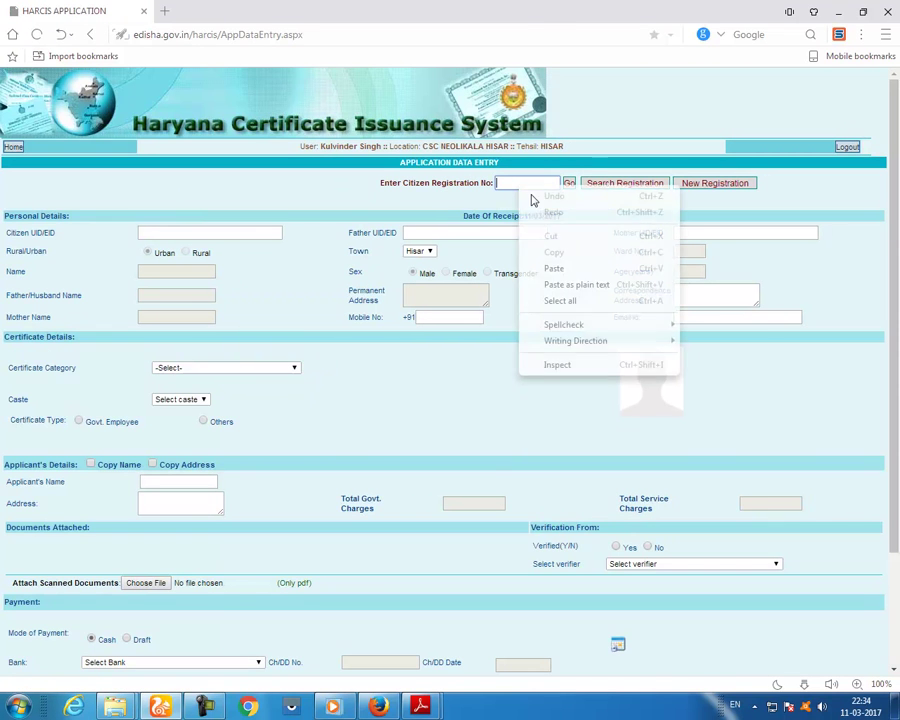
pyautogui.click(547, 266)
pyautogui.moveTo(551, 184); pyautogui.dragTo(541, 184)
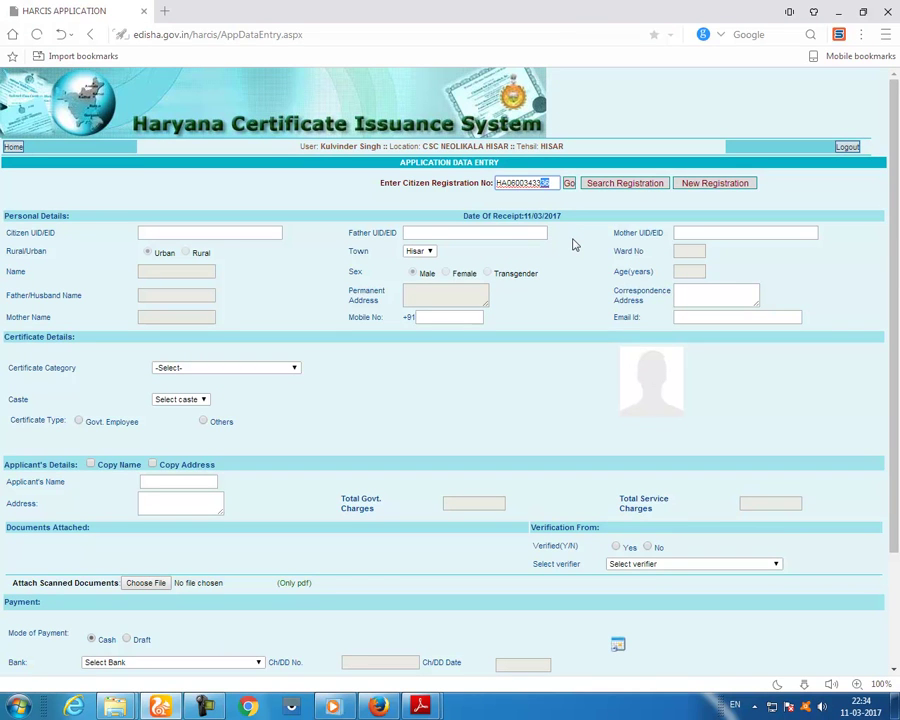
pyautogui.write('16')
pyautogui.press('Return')
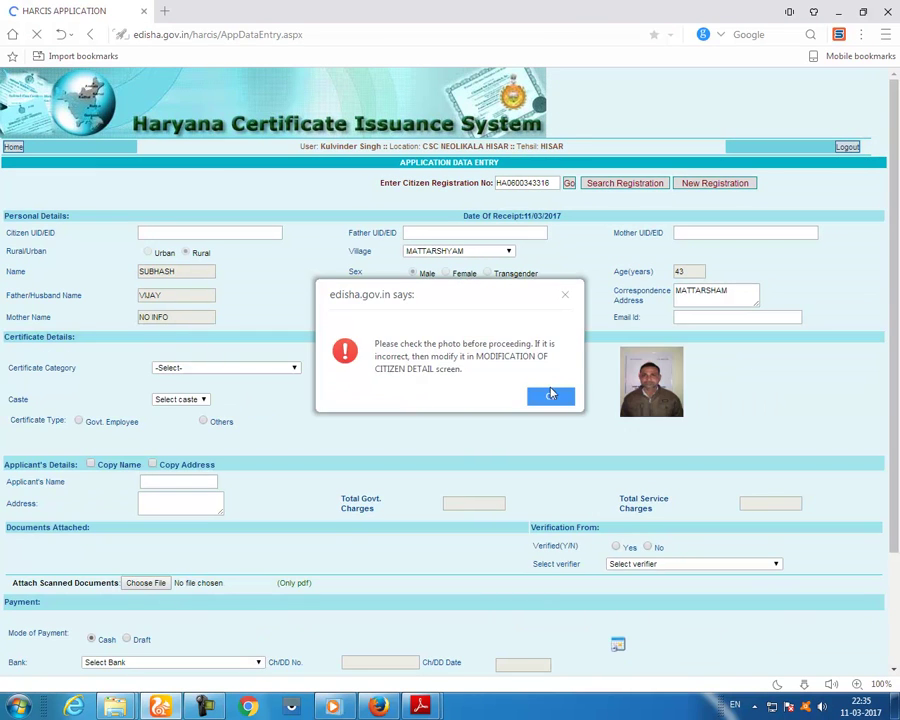
pyautogui.click(543, 393)
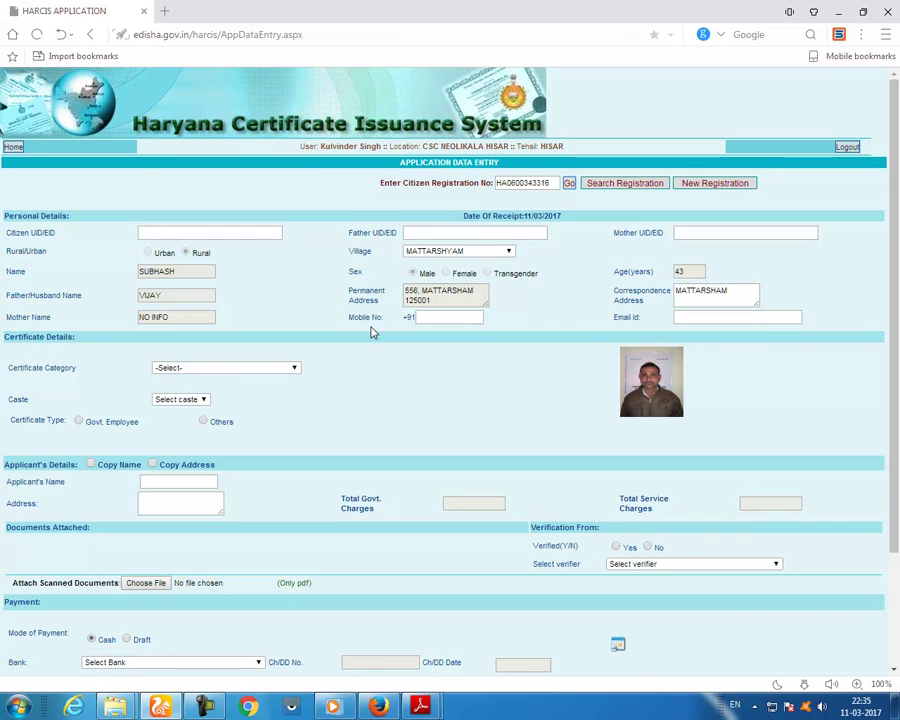
pyautogui.click(237, 372)
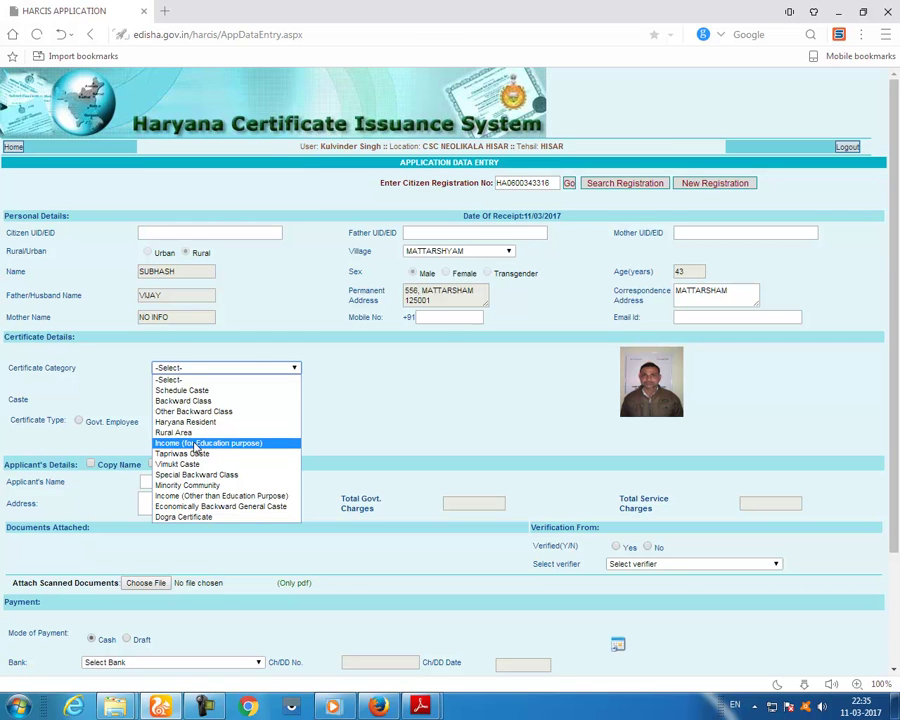
# - Set category to Income (for Education purpose), profession SELF WORK and annual income 70000
pyautogui.click(196, 444)
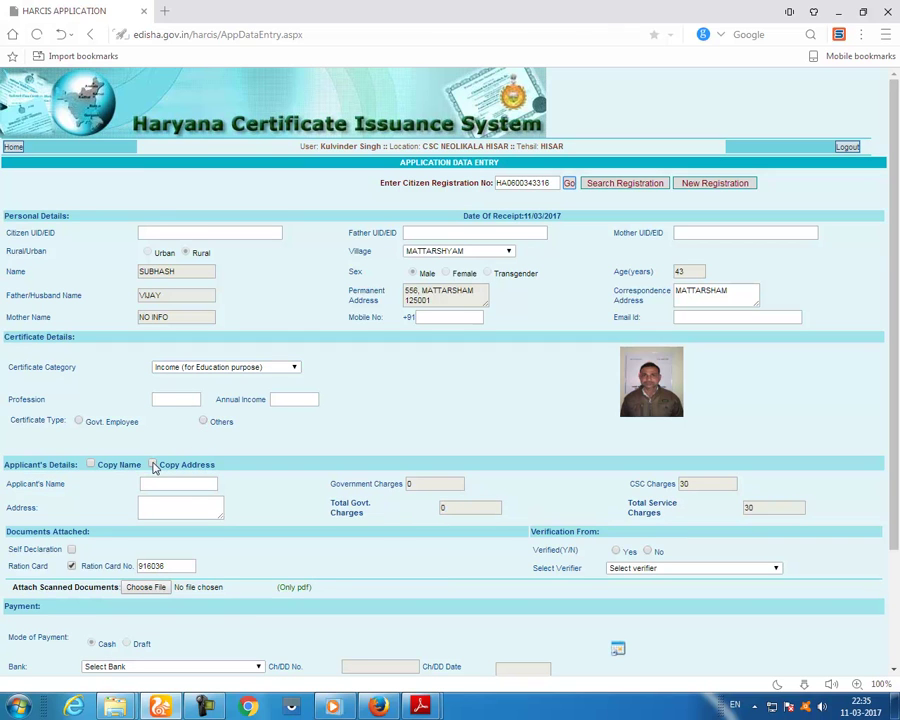
pyautogui.click(178, 401)
pyautogui.press('BackSpace')
pyautogui.press('BackSpace')
pyautogui.write('RK')
pyautogui.press('Tab')
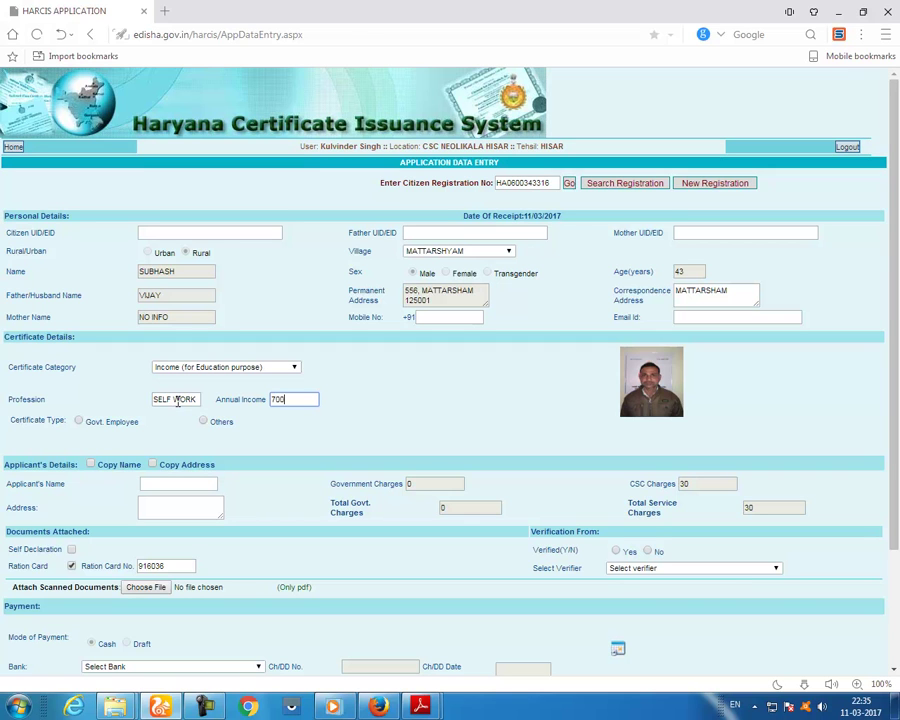
pyautogui.write('70000')
pyautogui.moveTo(296, 399); pyautogui.dragTo(268, 406)
# - Choose type Others, copy the applicant name and address, and tick Self Declaration
pyautogui.click(203, 421)
pyautogui.click(153, 465)
pyautogui.click(92, 465)
pyautogui.click(71, 549)
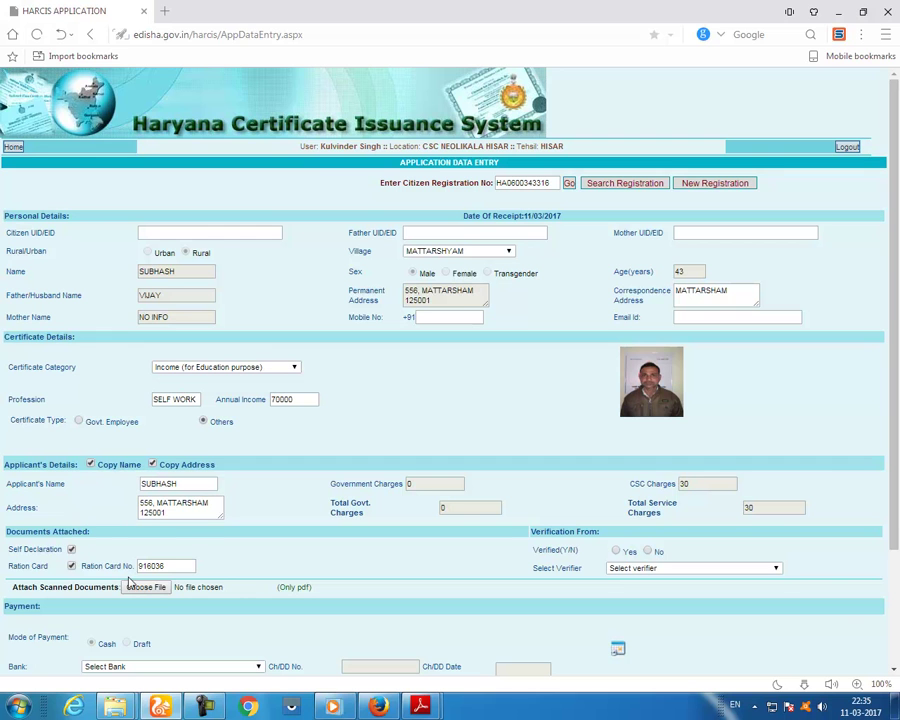
pyautogui.click(146, 588)
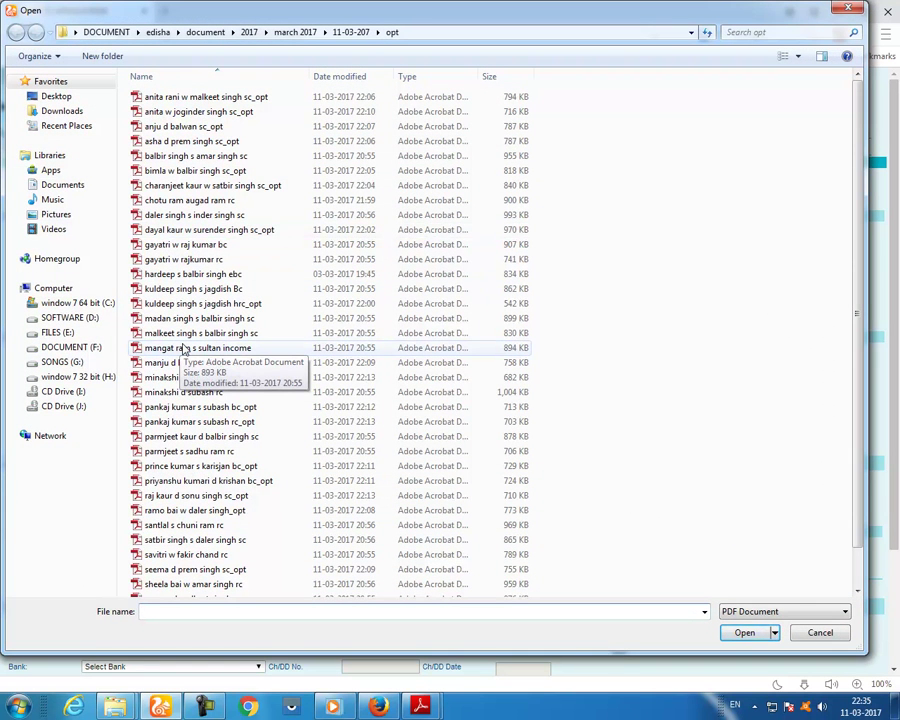
# - Preview the applicant's income PDF in Adobe Reader, then attach it as the scanned document
pyautogui.click(183, 348)
pyautogui.scroll(-1, 185, 355)
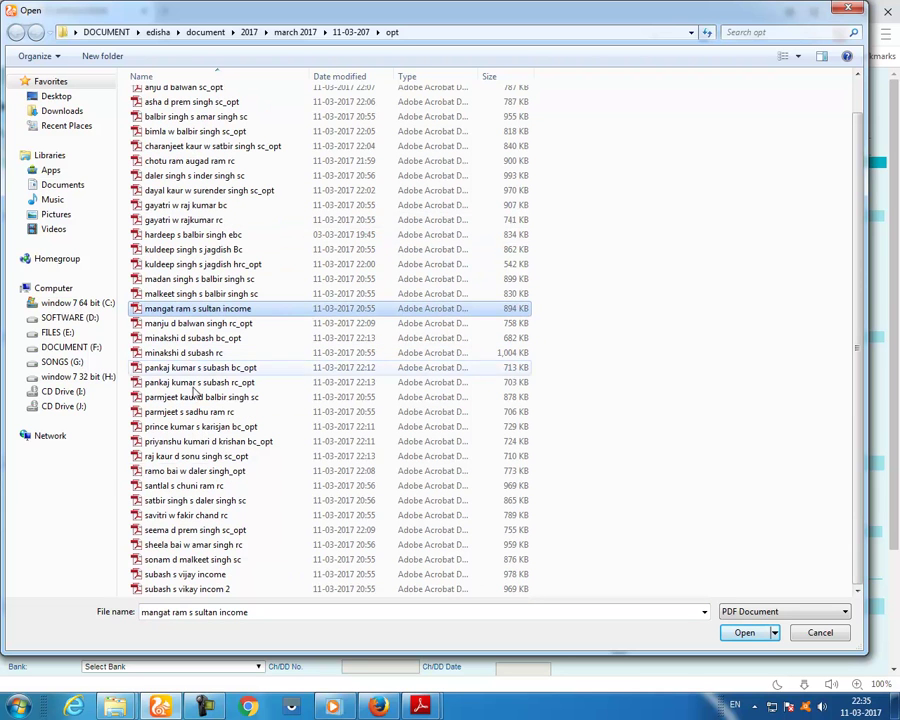
pyautogui.click(181, 575)
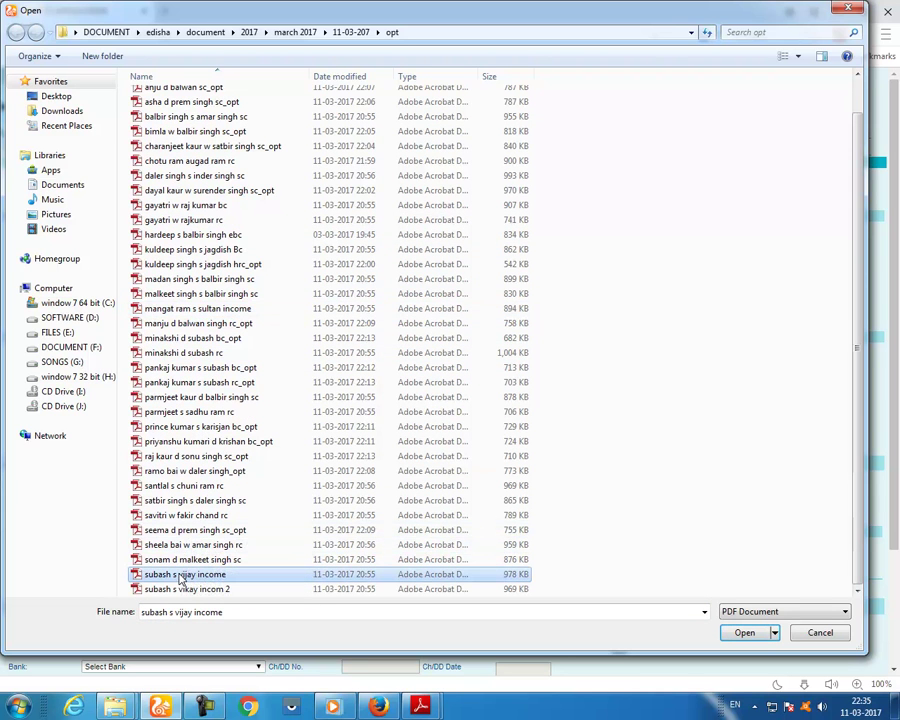
pyautogui.rightClick(186, 578)
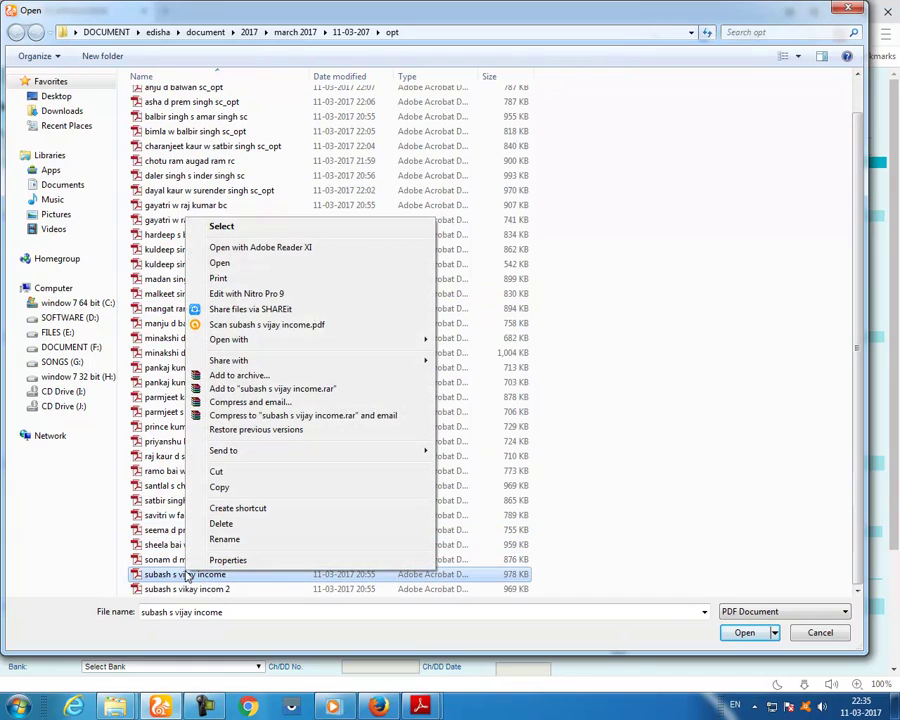
pyautogui.click(227, 262)
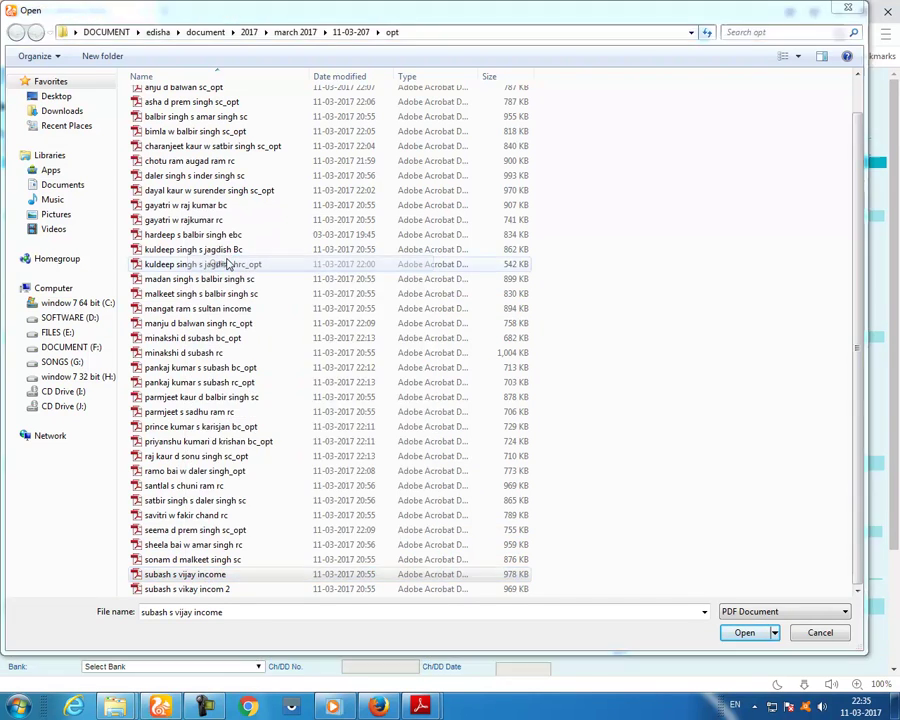
pyautogui.scroll(-10, 487, 343)
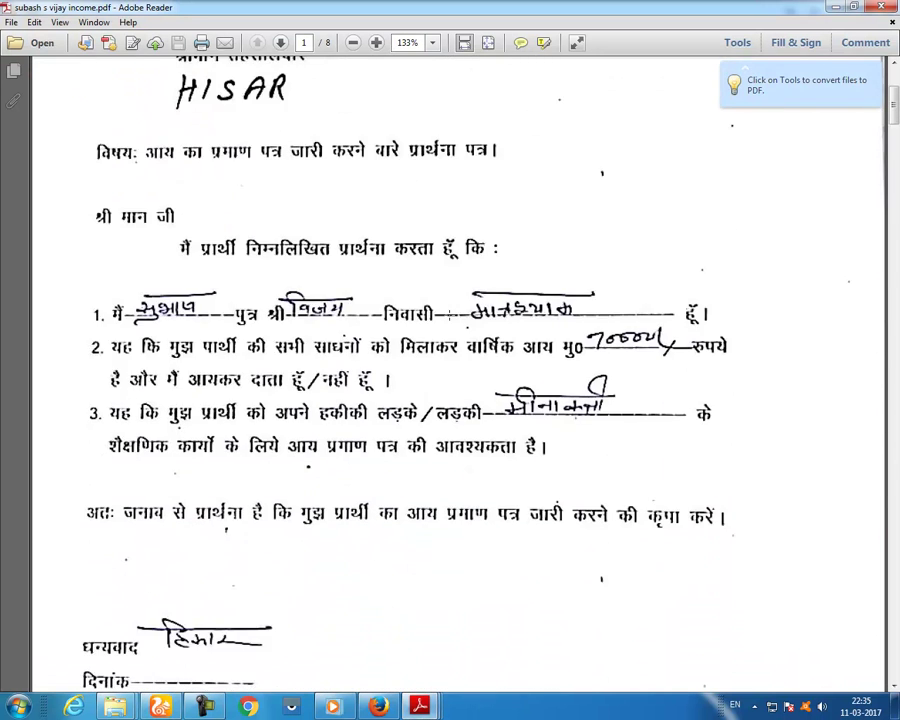
pyautogui.scroll(-15, 487, 343)
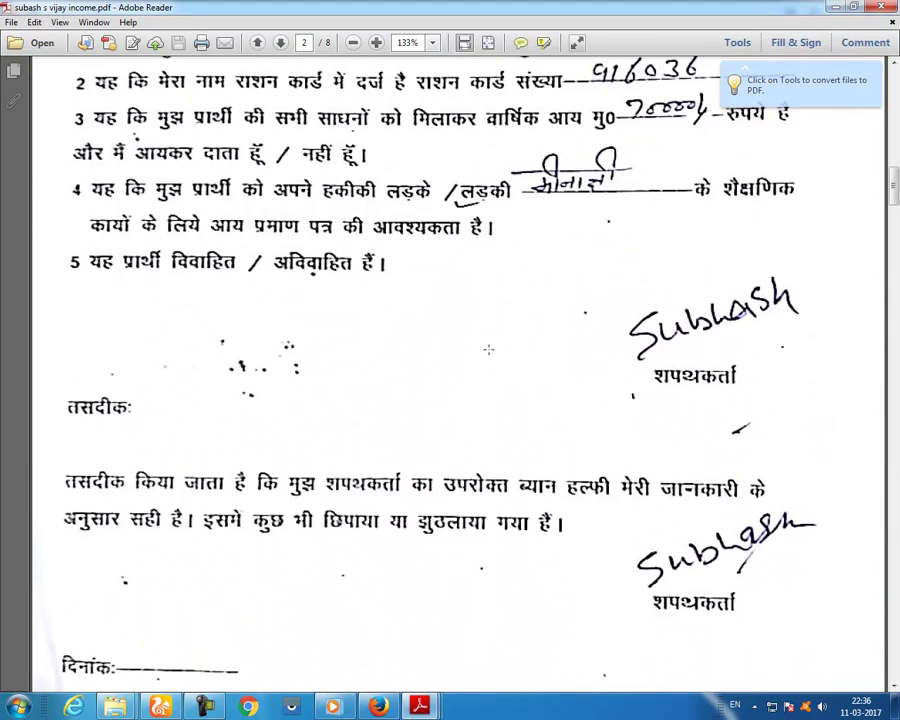
pyautogui.scroll(-8, 495, 352)
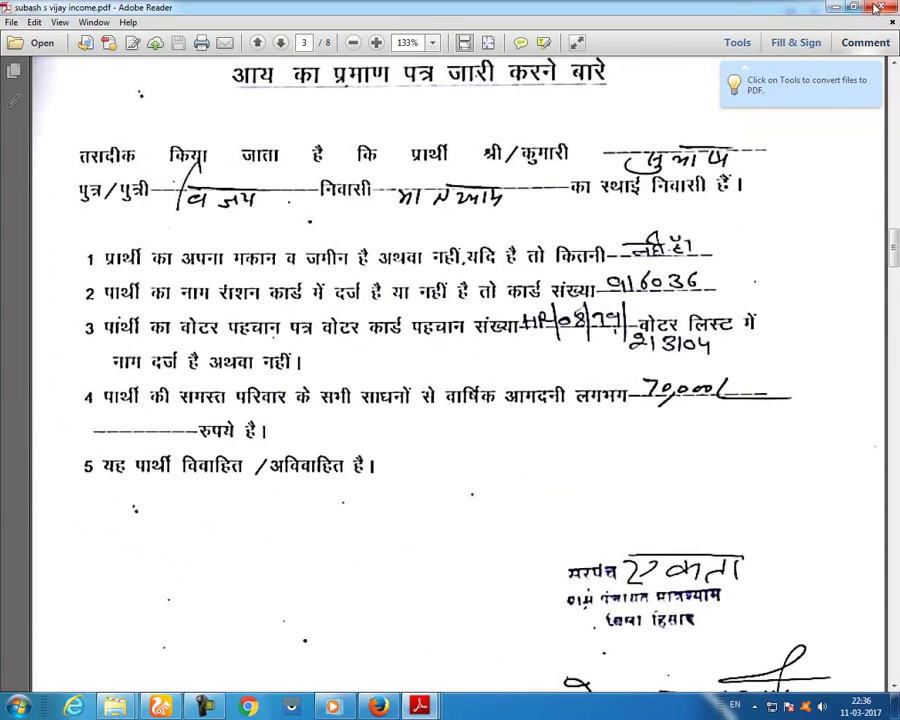
pyautogui.hotkey('ctrl', 'o')
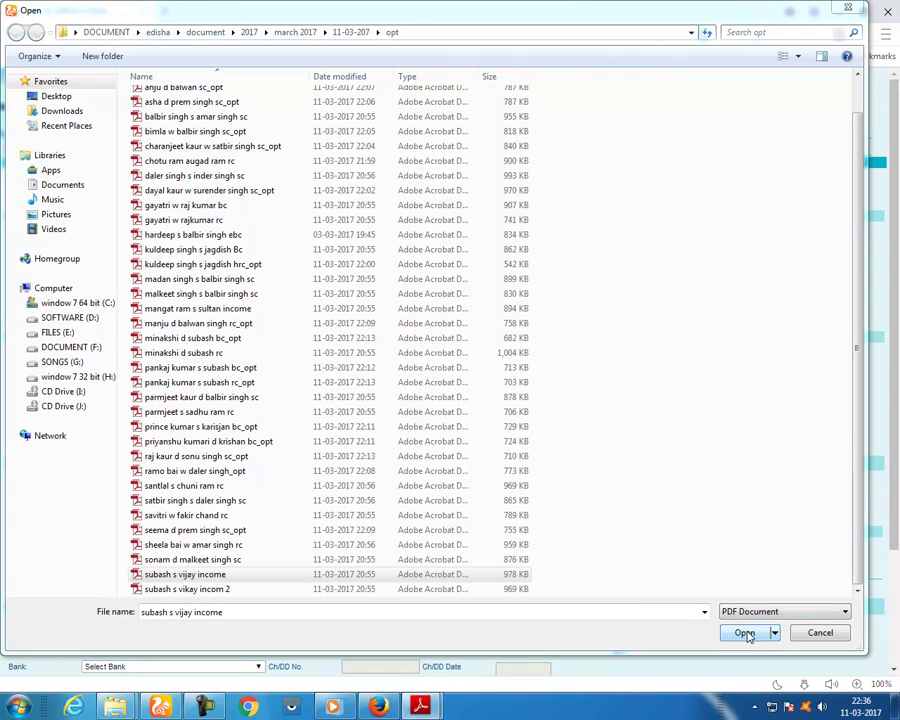
pyautogui.click(745, 633)
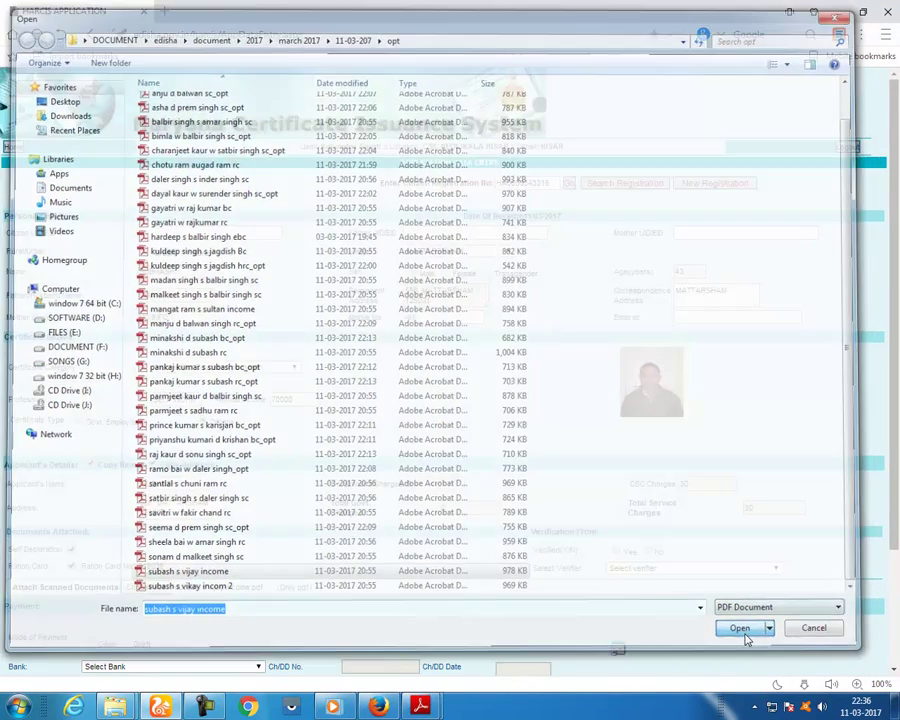
pyautogui.scroll(-1, 464, 482)
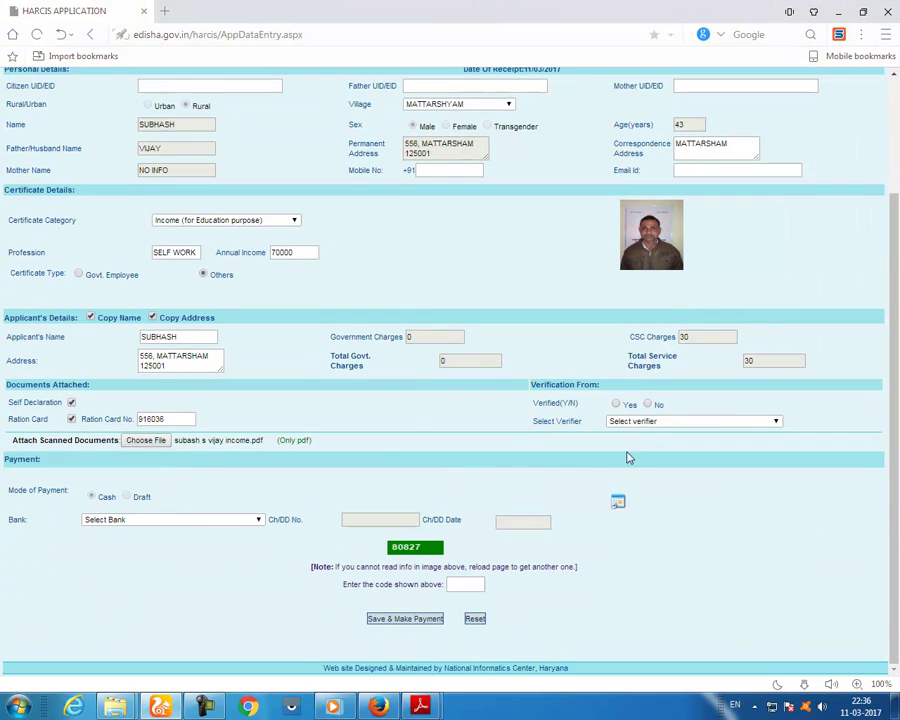
# - Mark the application Verified(Y/N) Yes and choose a verifier from the list
pyautogui.click(616, 404)
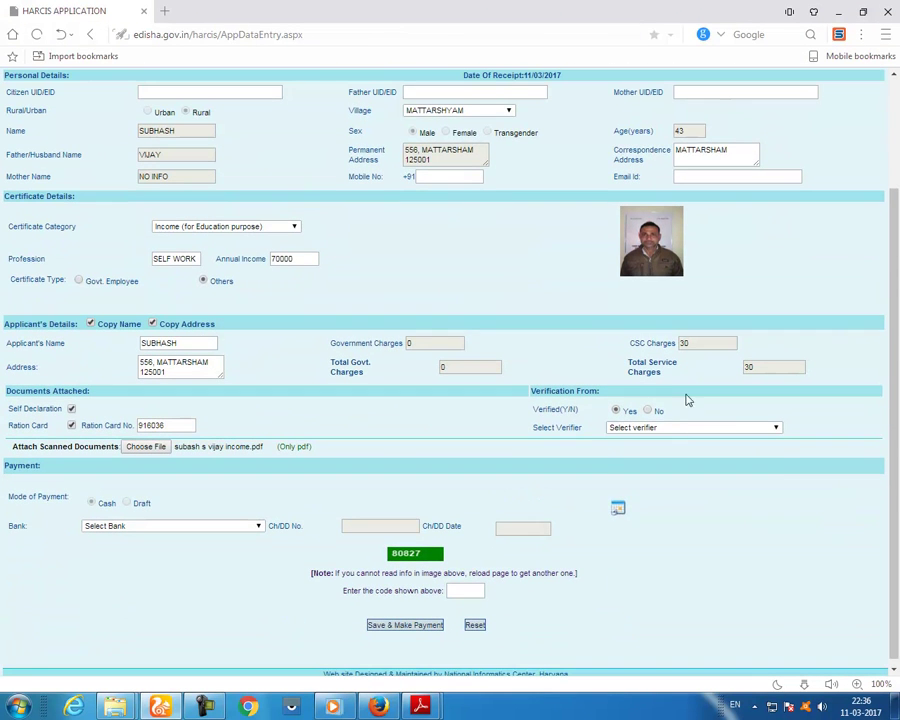
pyautogui.click(660, 427)
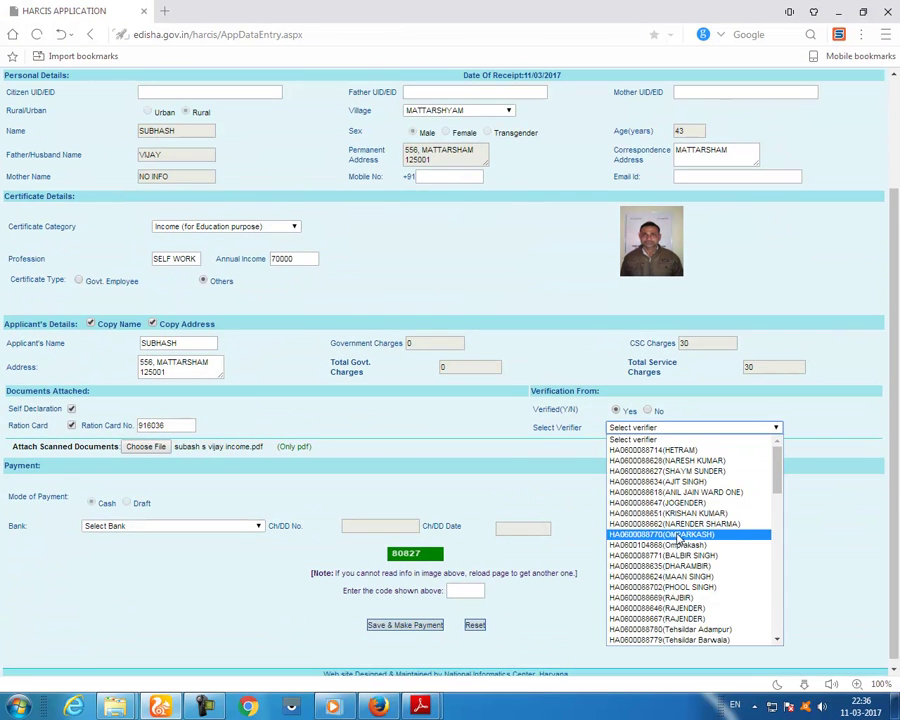
pyautogui.scroll(-4, 714, 596)
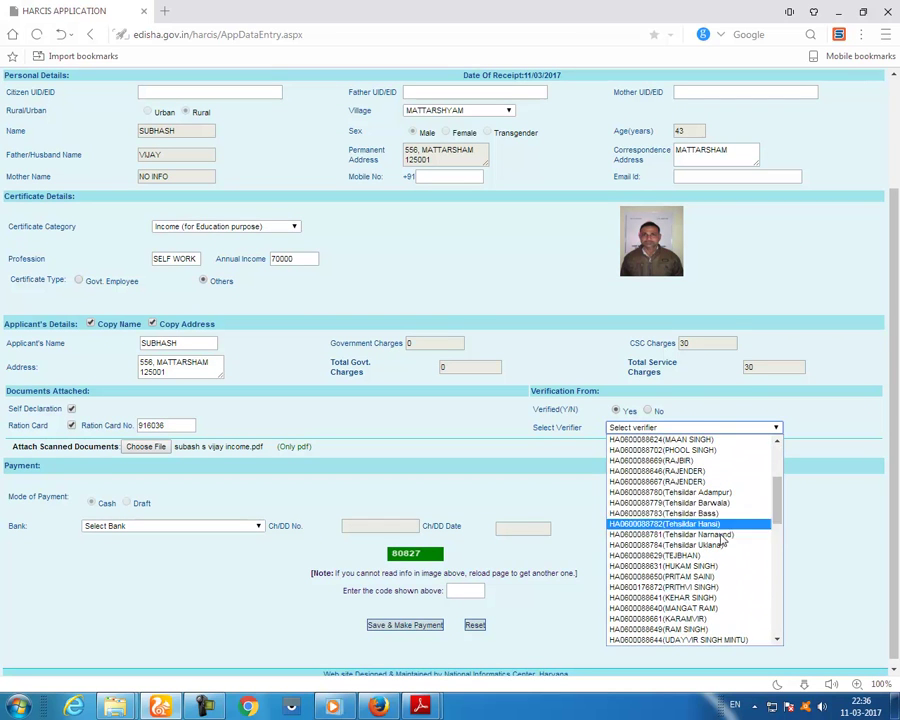
pyautogui.scroll(5, 733, 555)
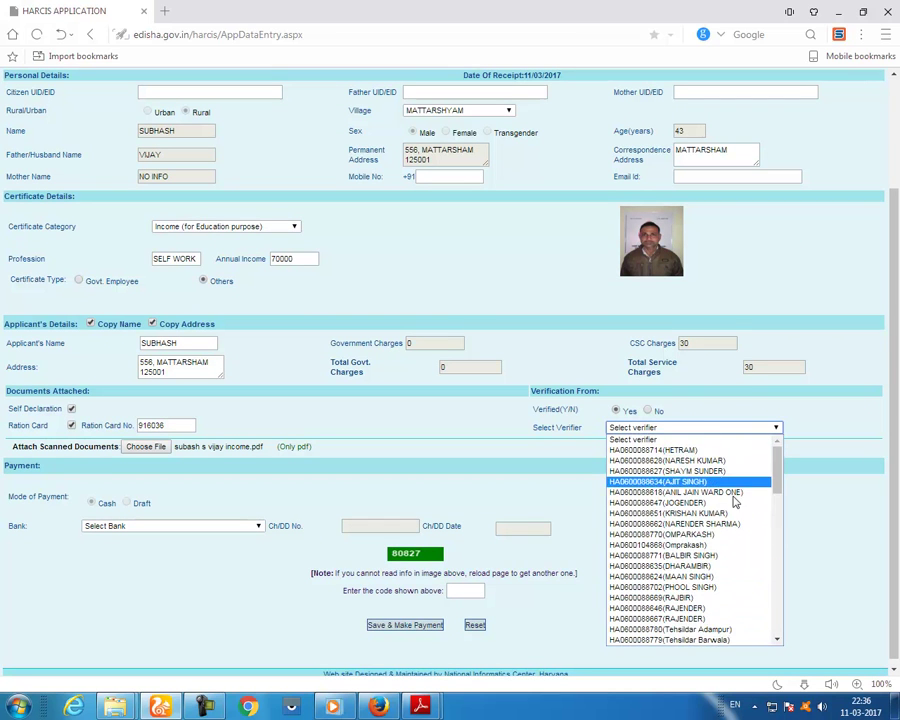
pyautogui.click(730, 555)
# - Enter the security code and submit the income application to proceed to payment
pyautogui.click(475, 590)
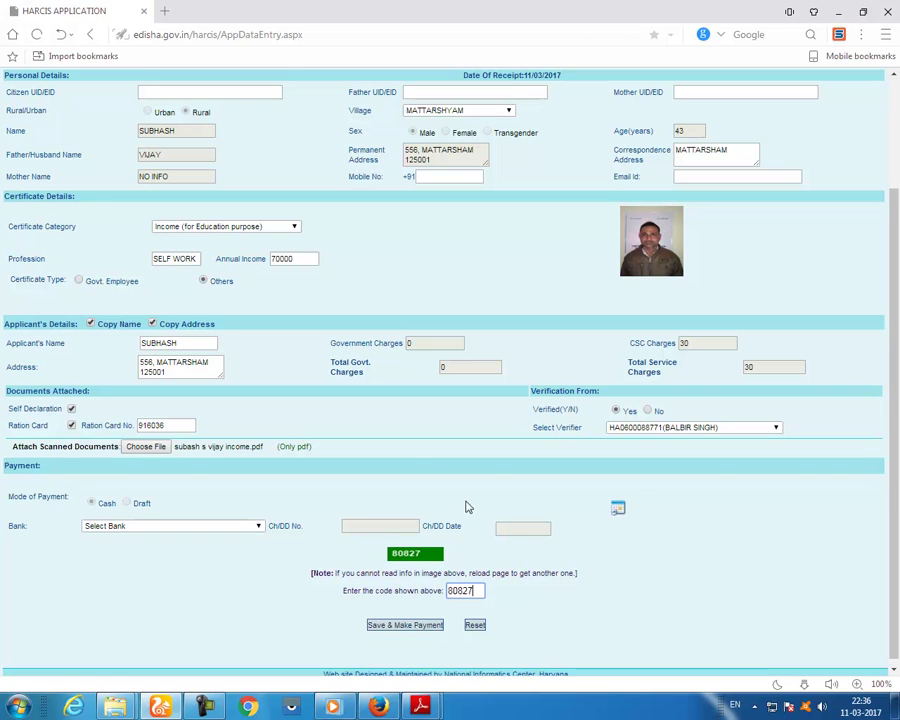
pyautogui.click(266, 229)
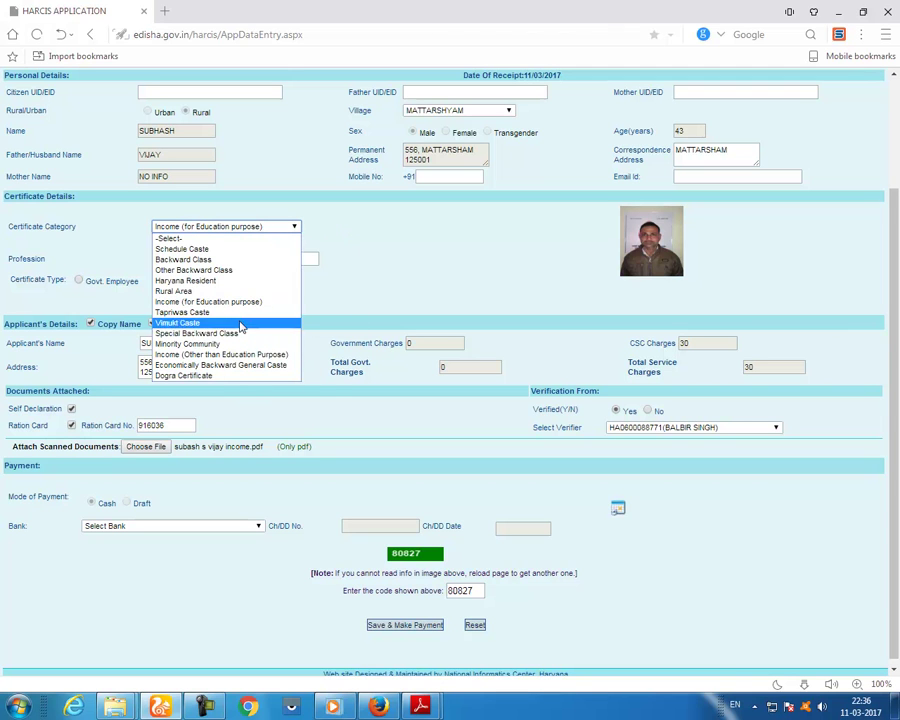
pyautogui.click(426, 238)
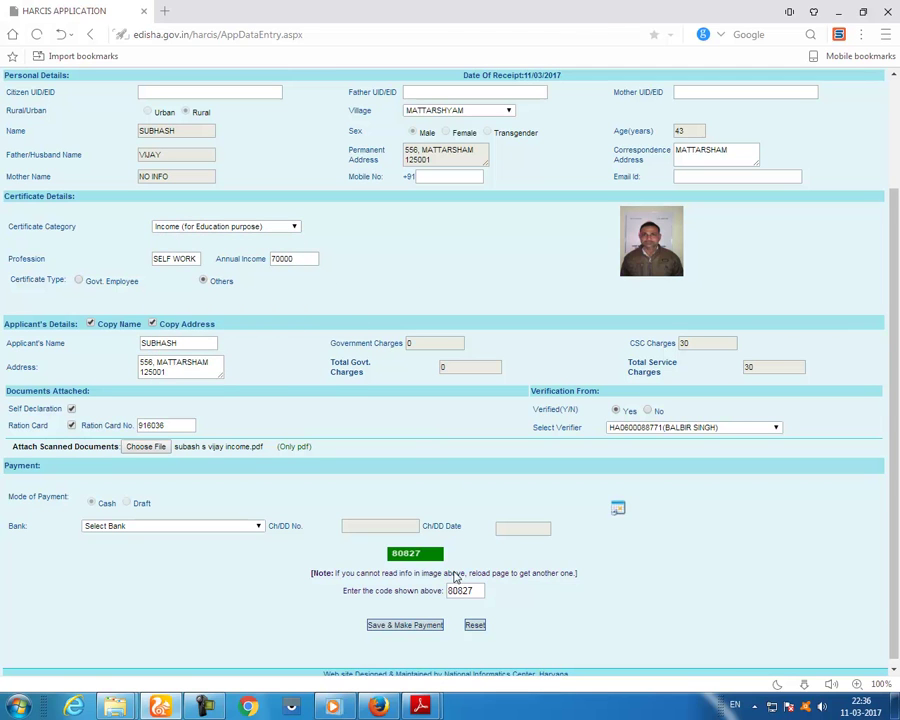
pyautogui.click(418, 625)
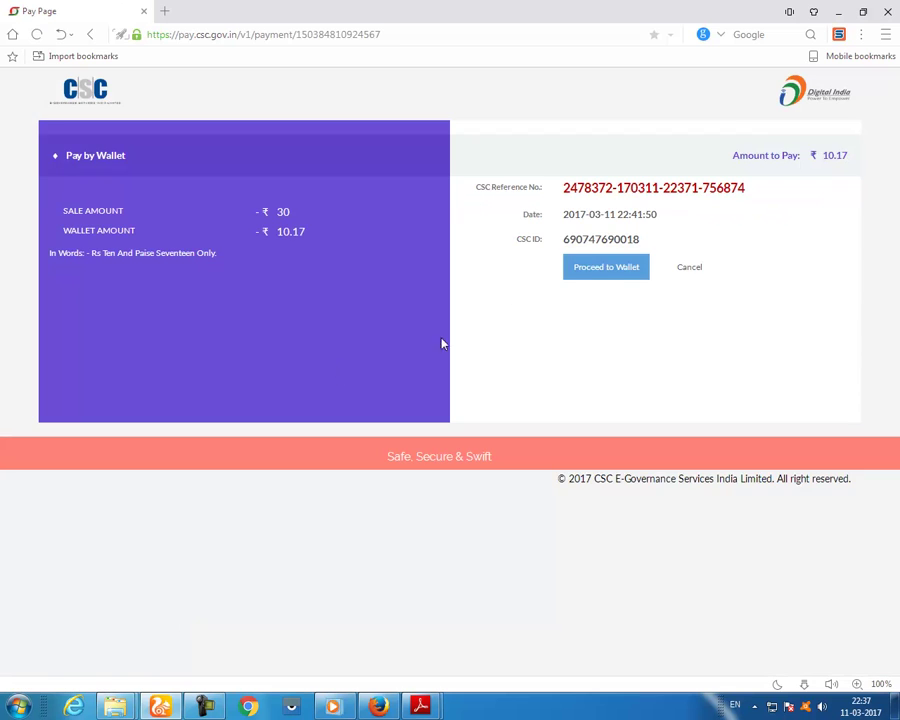
# - Pay the ₹10.17 income certificate fee from the CSC e-Wallet using the wallet PIN
pyautogui.click(605, 268)
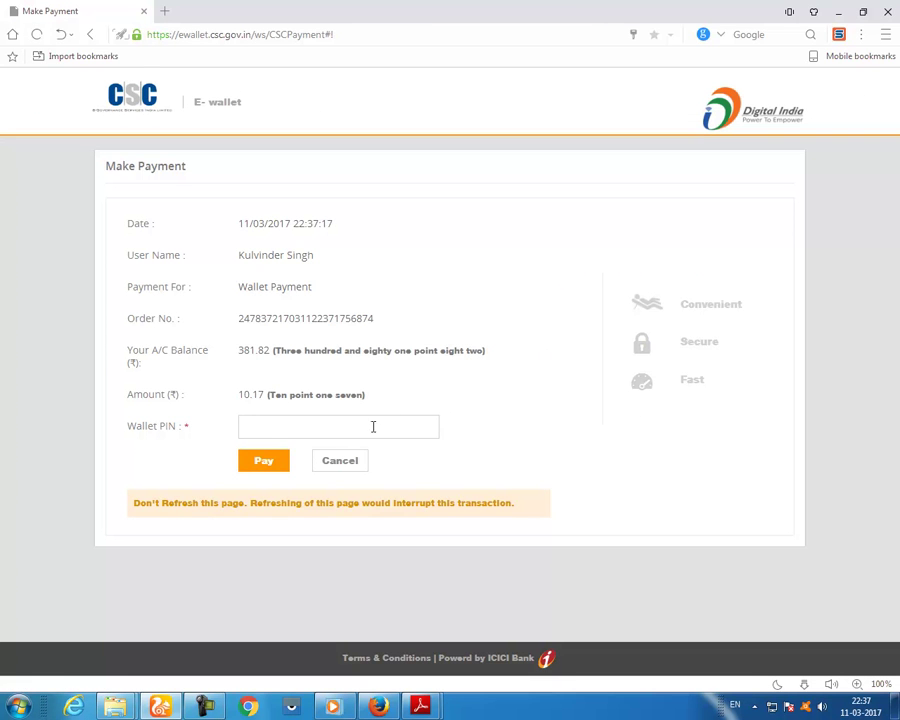
pyautogui.click(367, 429)
pyautogui.write('••')
pyautogui.click(263, 461)
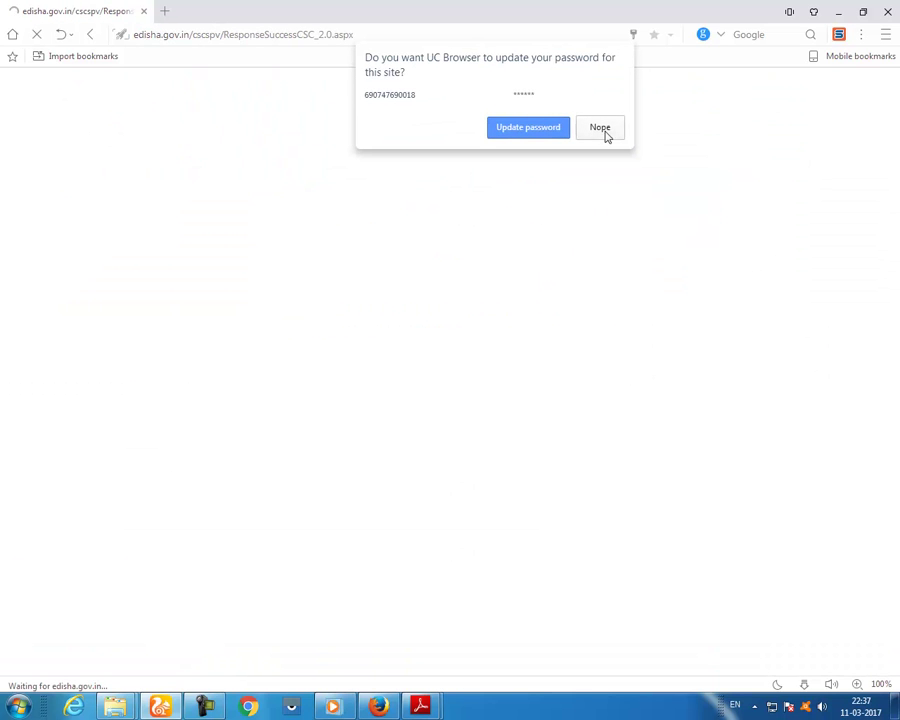
pyautogui.click(603, 130)
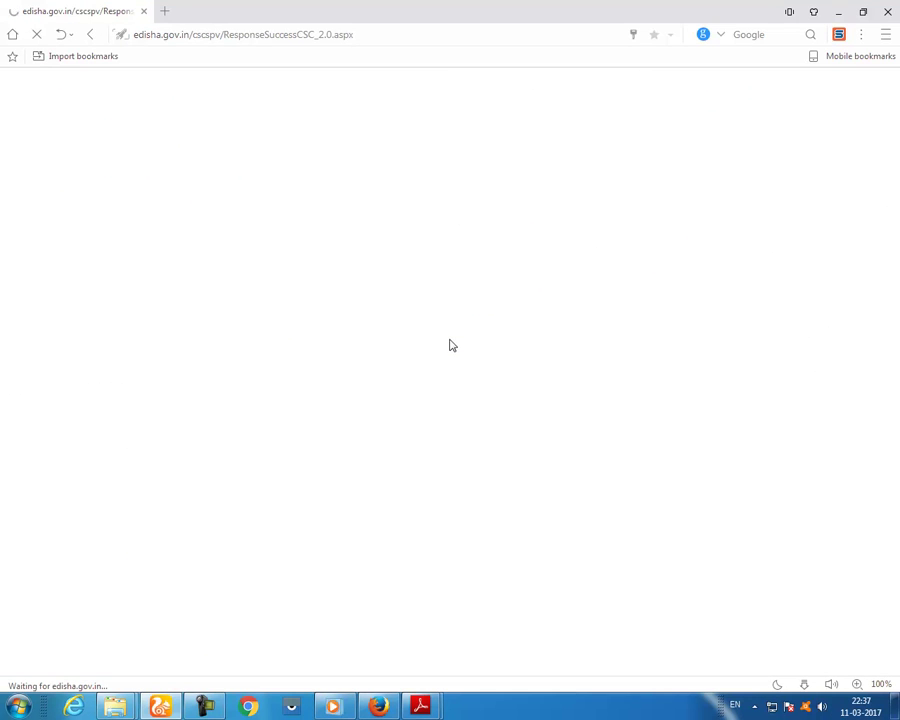